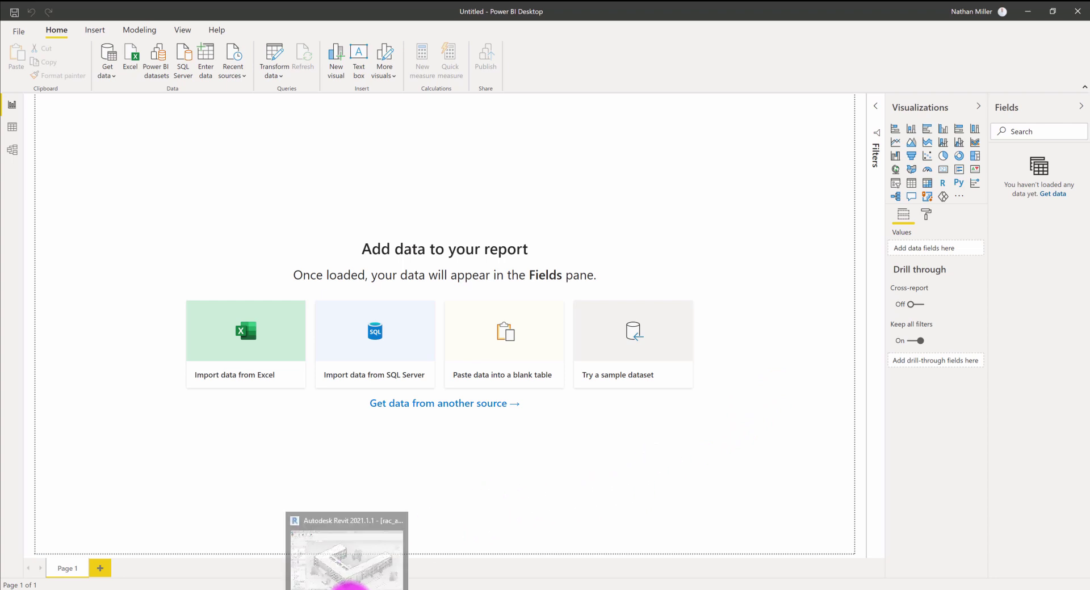
Step: Switch to Revit and orbit the 3D building view to a new angle
click(350, 587)
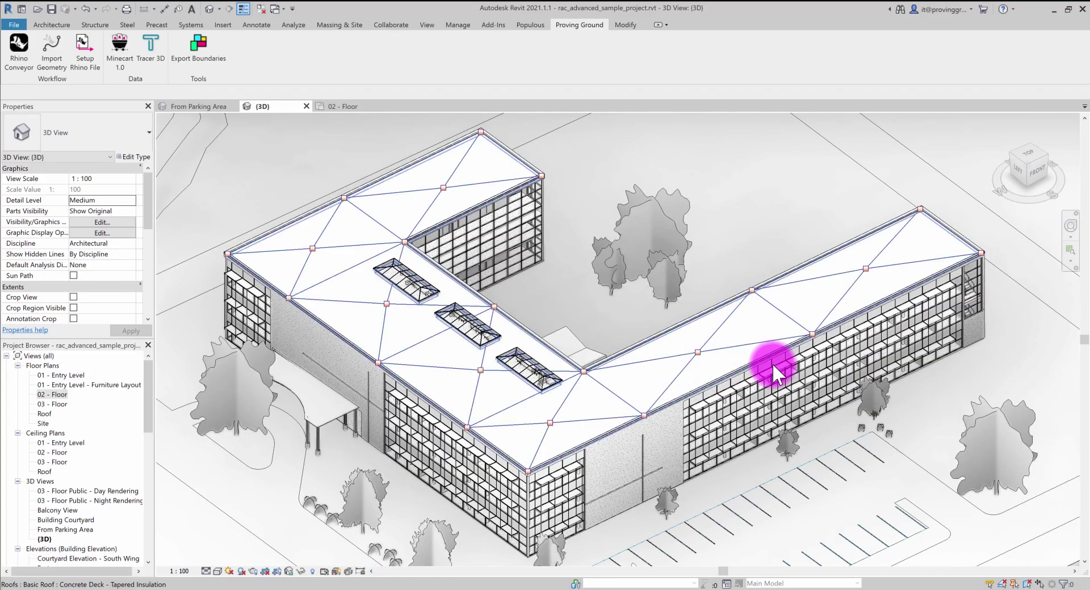
shift+middle_click(755, 391)
drag(755, 392, 633, 336)
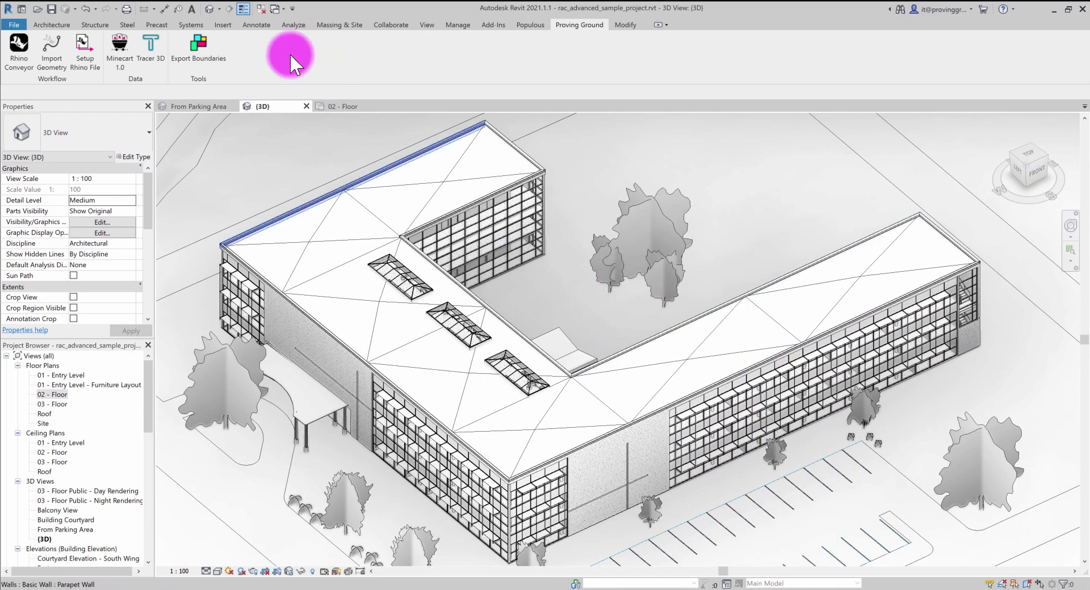
Step: Limit the Tracer 3D export to the Rooms category only, then cancel without exporting
click(150, 43)
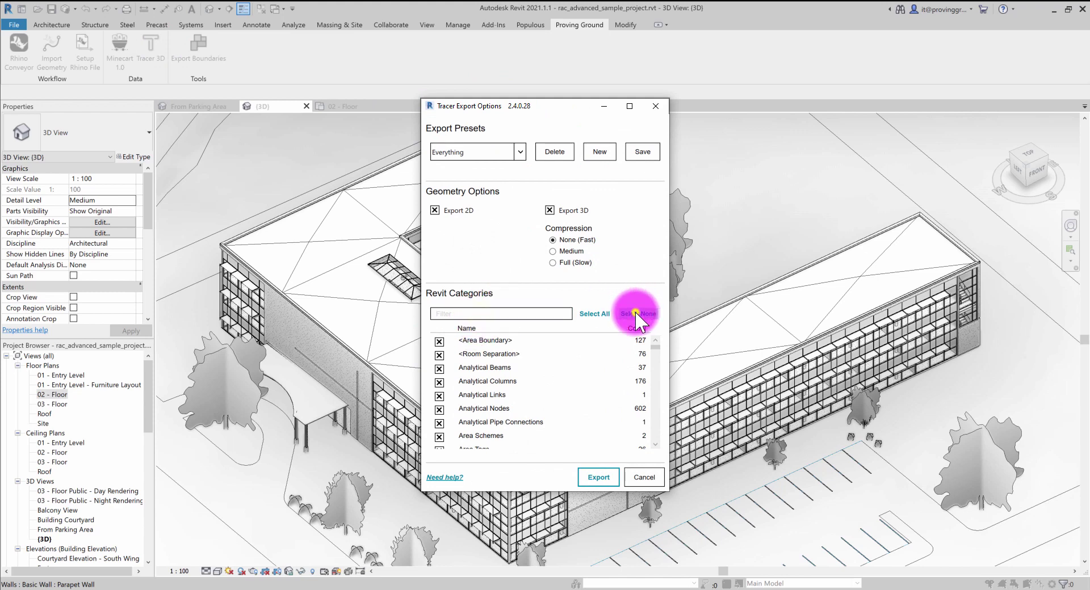
click(636, 313)
click(489, 312)
text(Room)
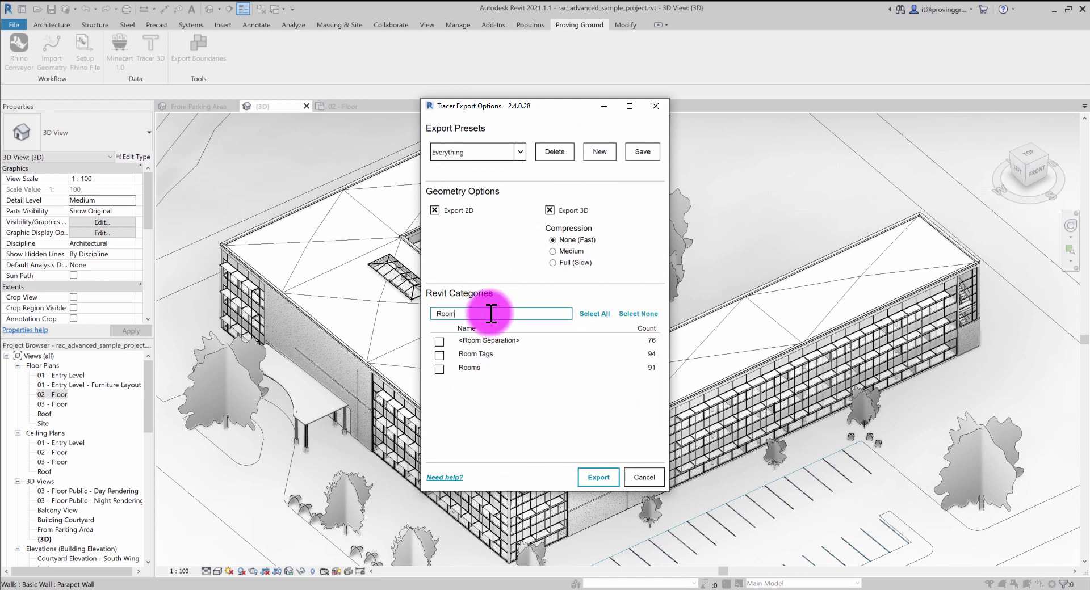
click(439, 370)
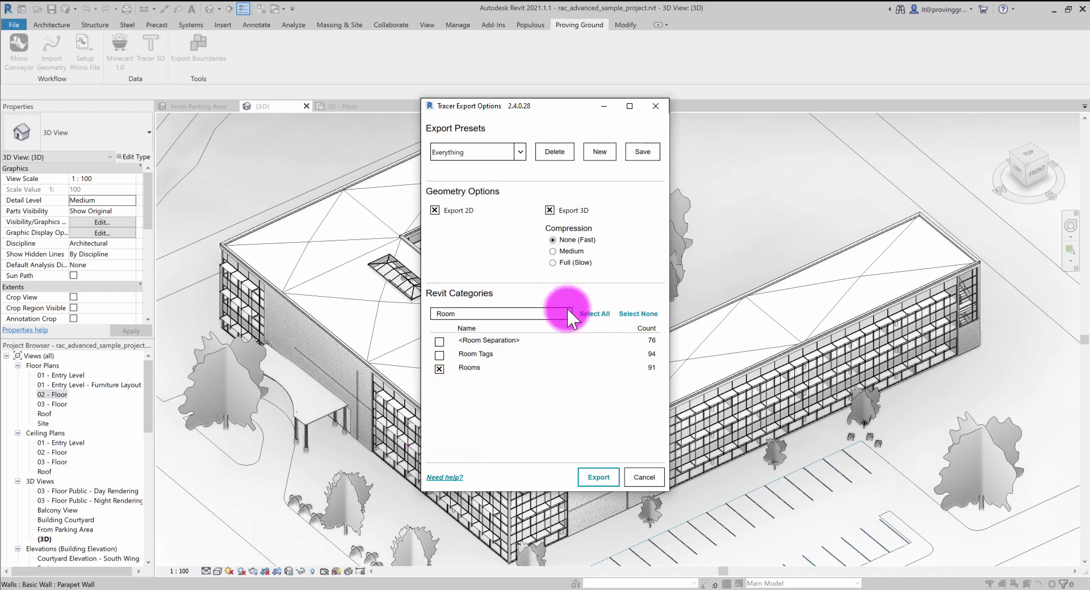
click(655, 478)
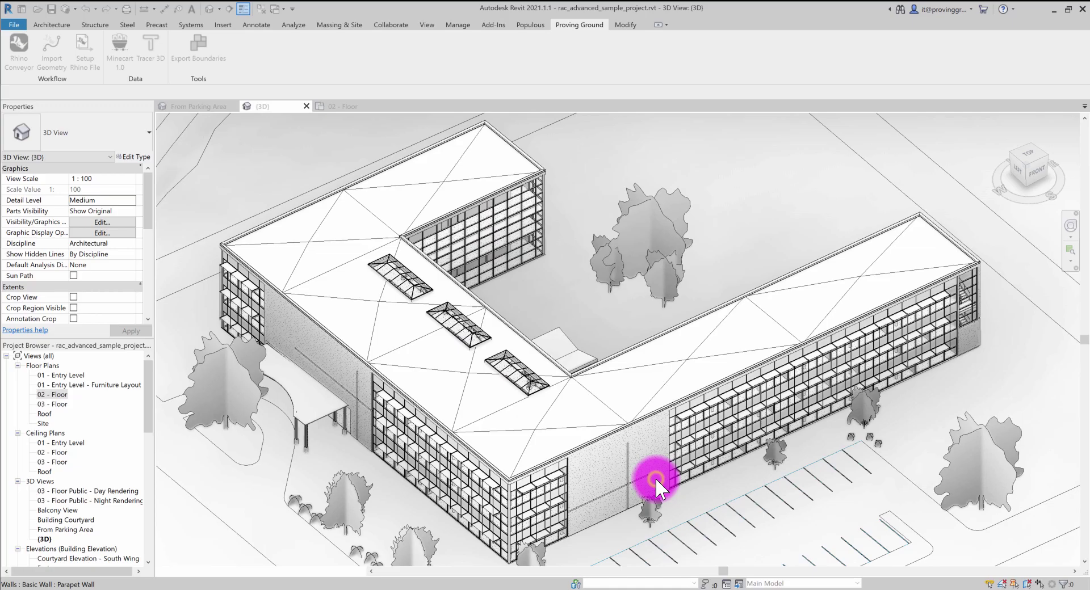
Step: Back in Power BI, search Get data for 'ODBC' and connect with the ODBC connector
click(368, 587)
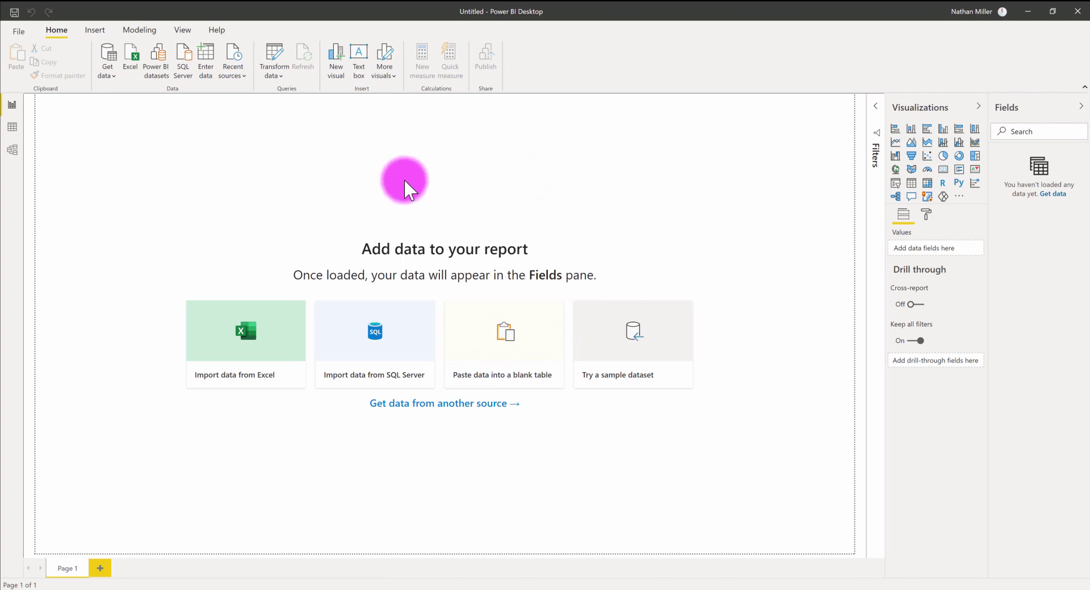
click(108, 50)
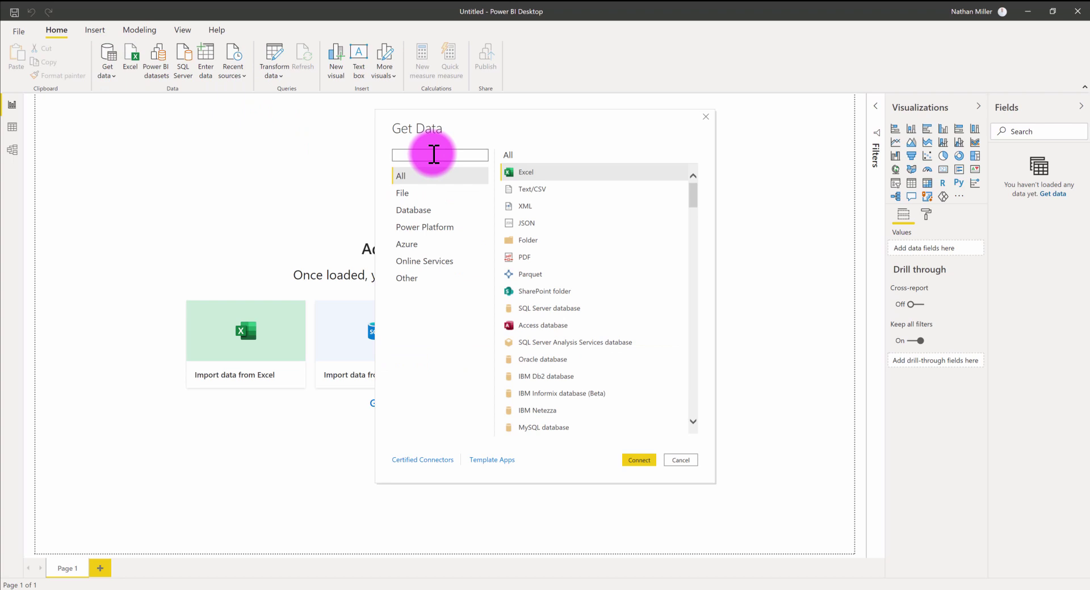
text(ODBC)
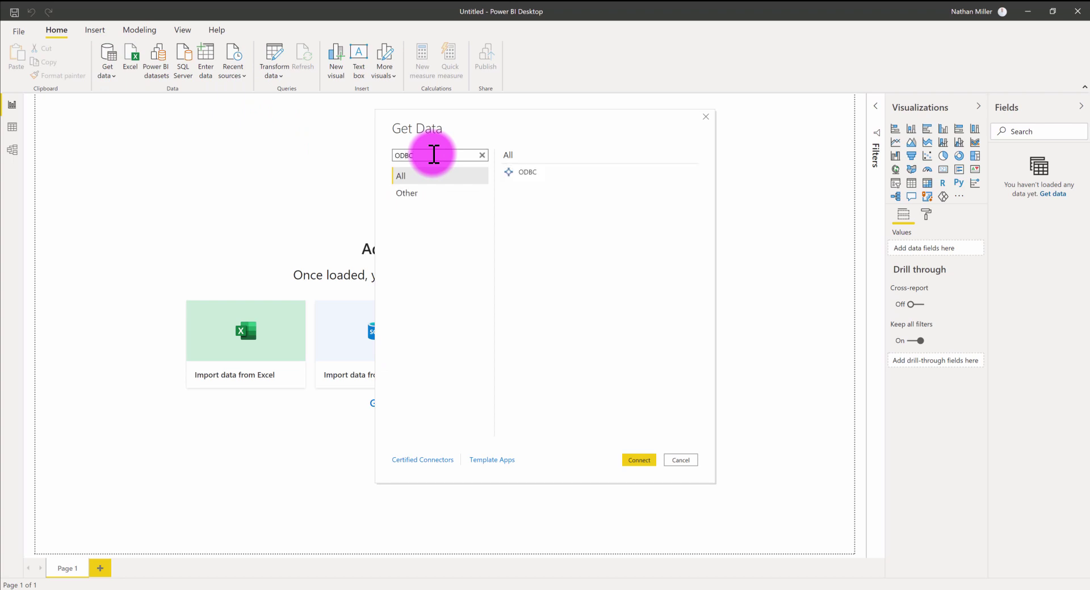
click(519, 170)
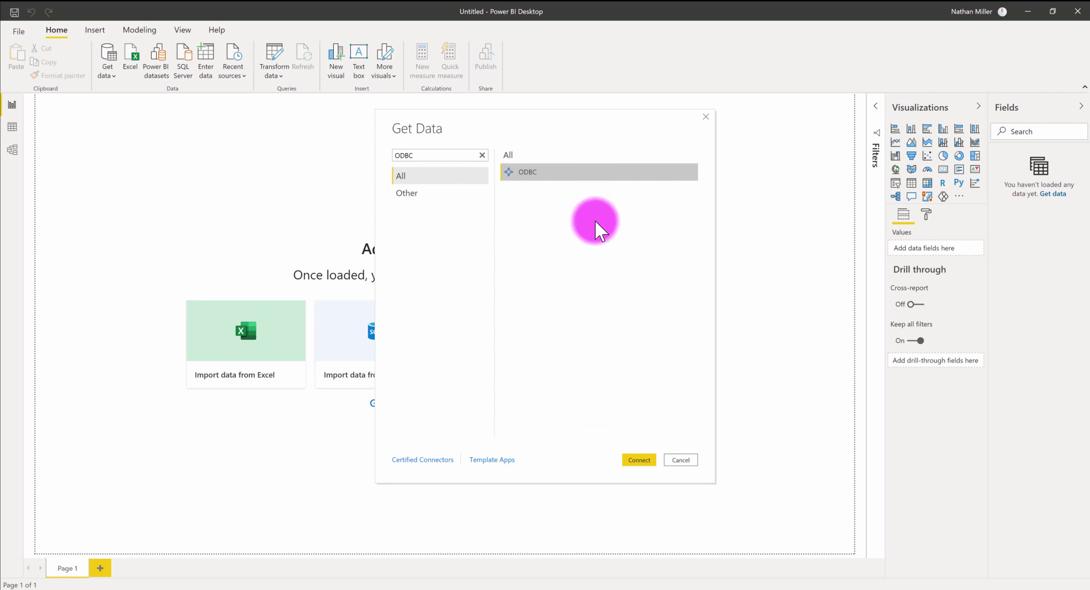
click(641, 461)
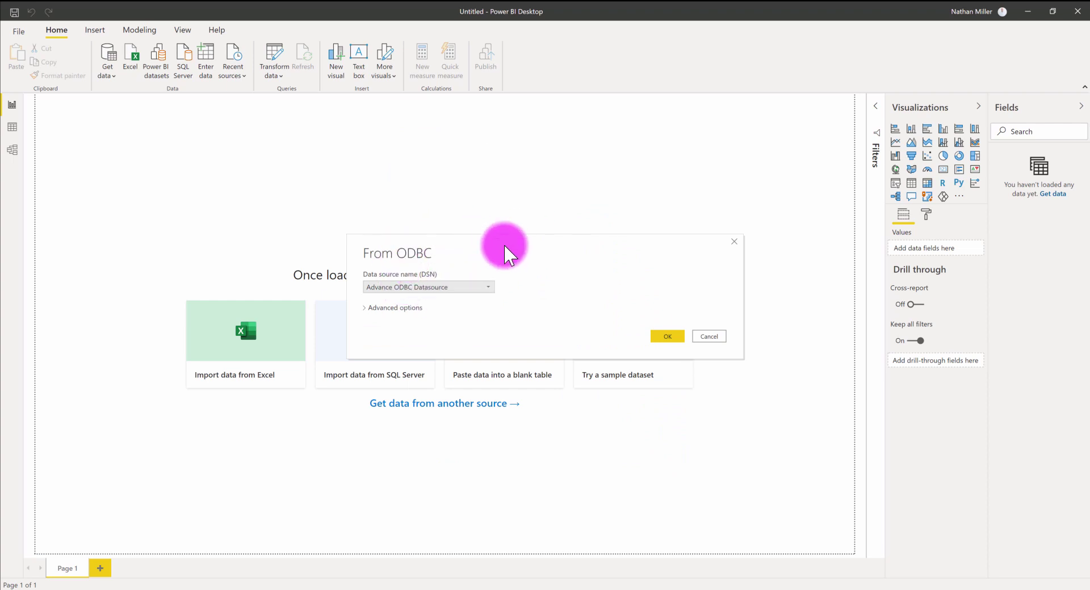
Step: Choose SQLite3 Datasource as the DSN and begin the advanced connection string with 'database ='
click(457, 289)
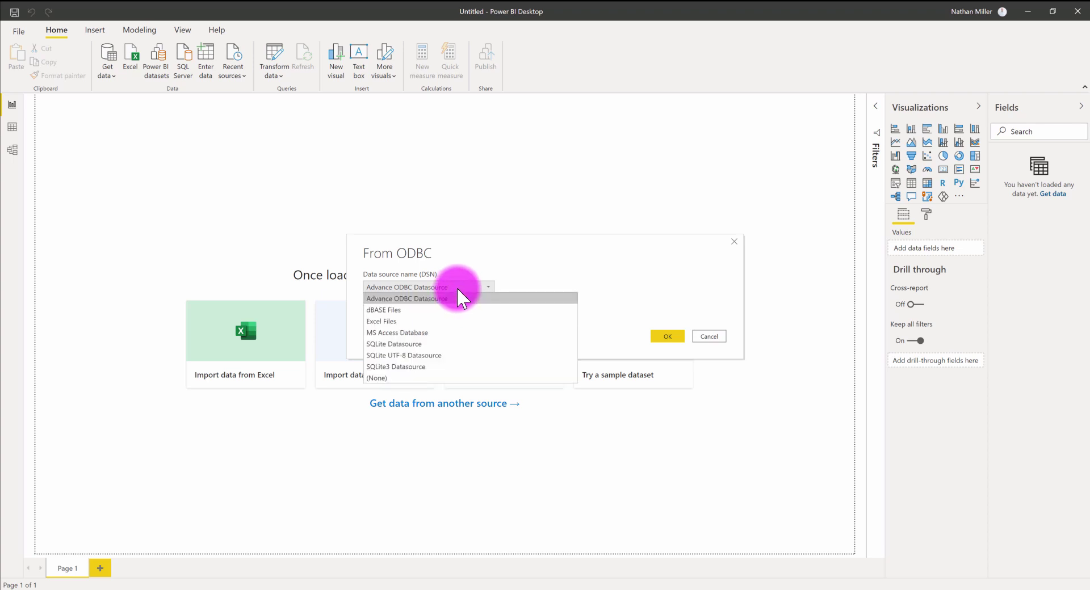
click(419, 368)
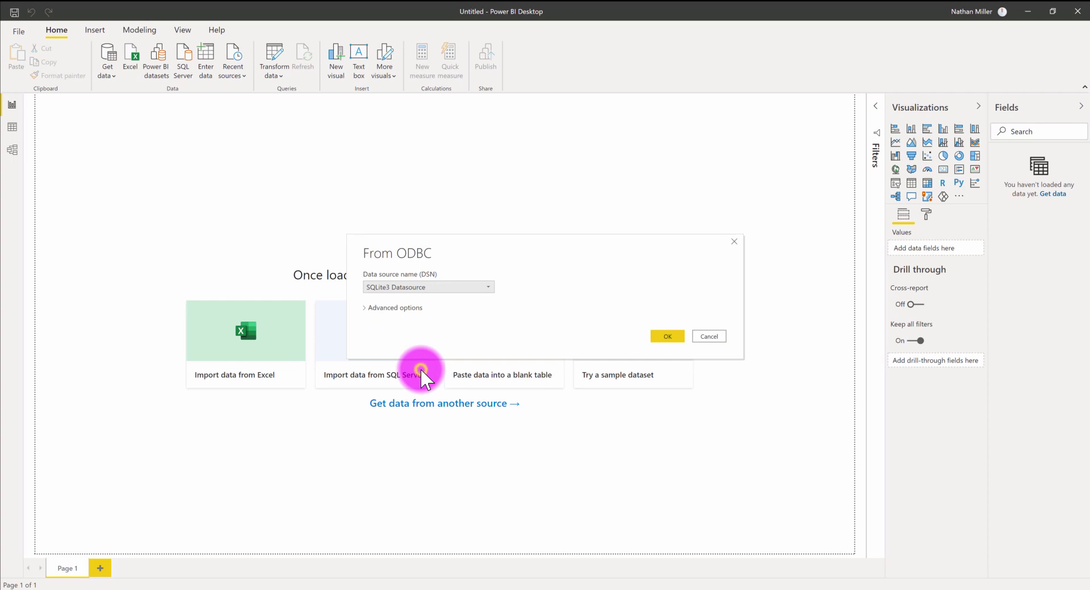
click(370, 307)
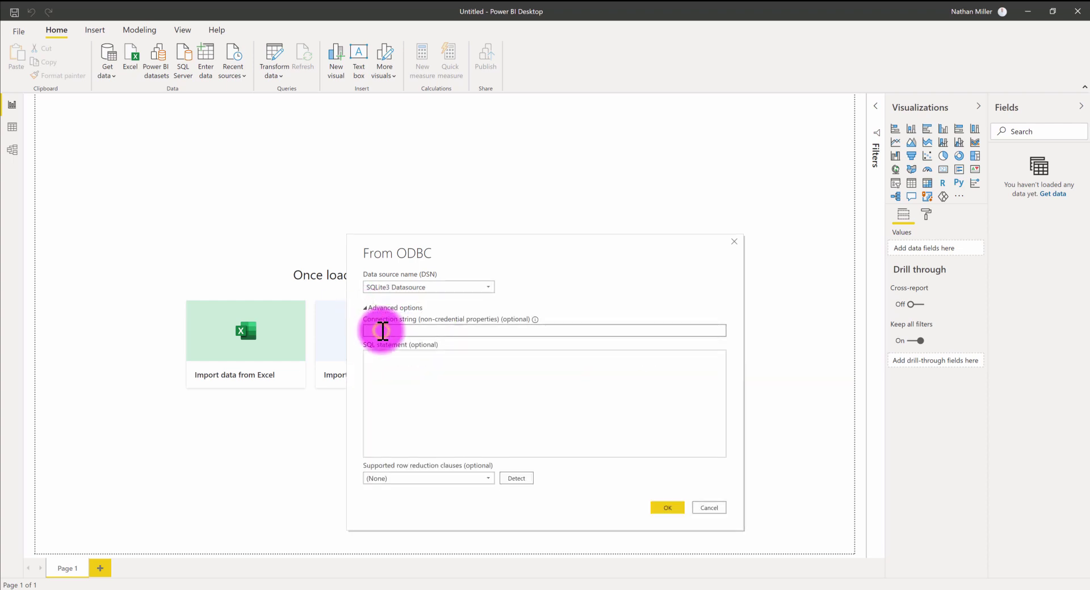
click(382, 330)
text(database =)
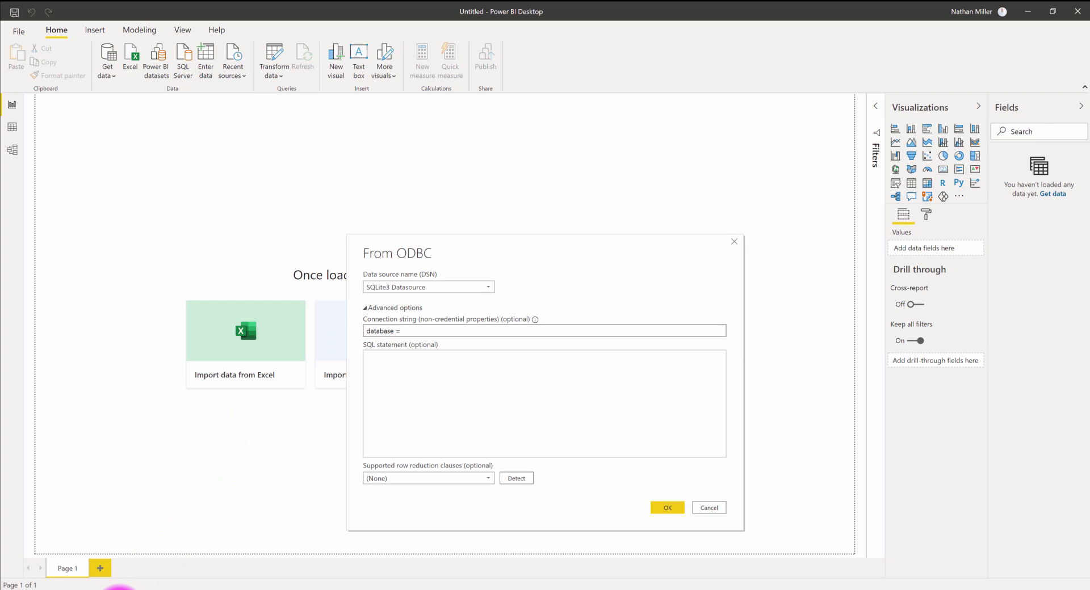
Step: Find rac_advanced_sample_project-3DRooms.db in the 2D Everything folder and bring up its context menu
click(116, 589)
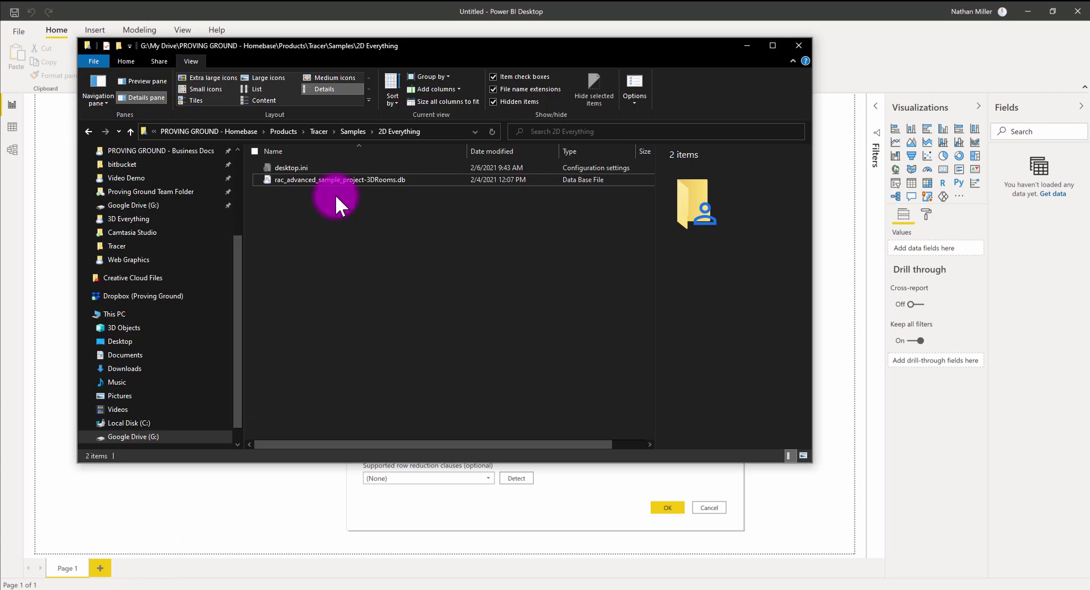
click(297, 179)
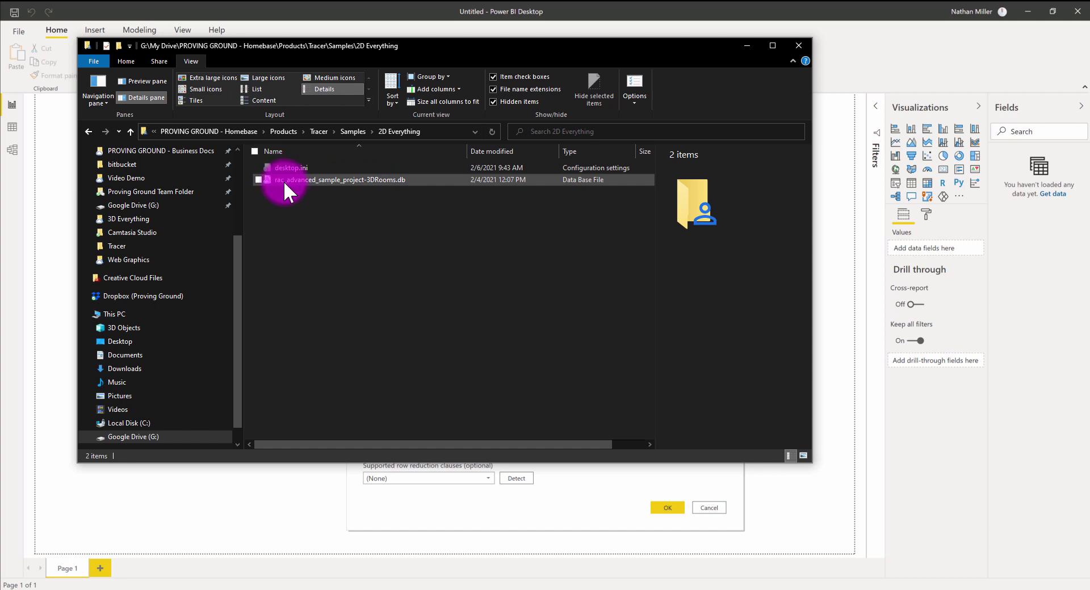
right_click(268, 177)
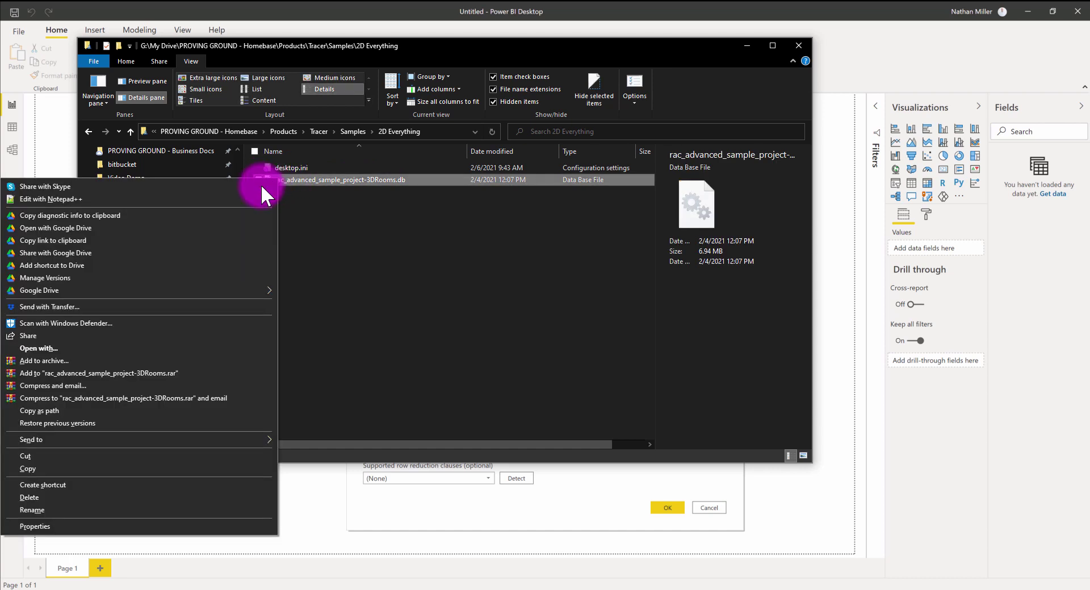
Step: Copy the 3DRooms .db path into the connection string after 'database =' and confirm with OK
click(114, 410)
click(434, 497)
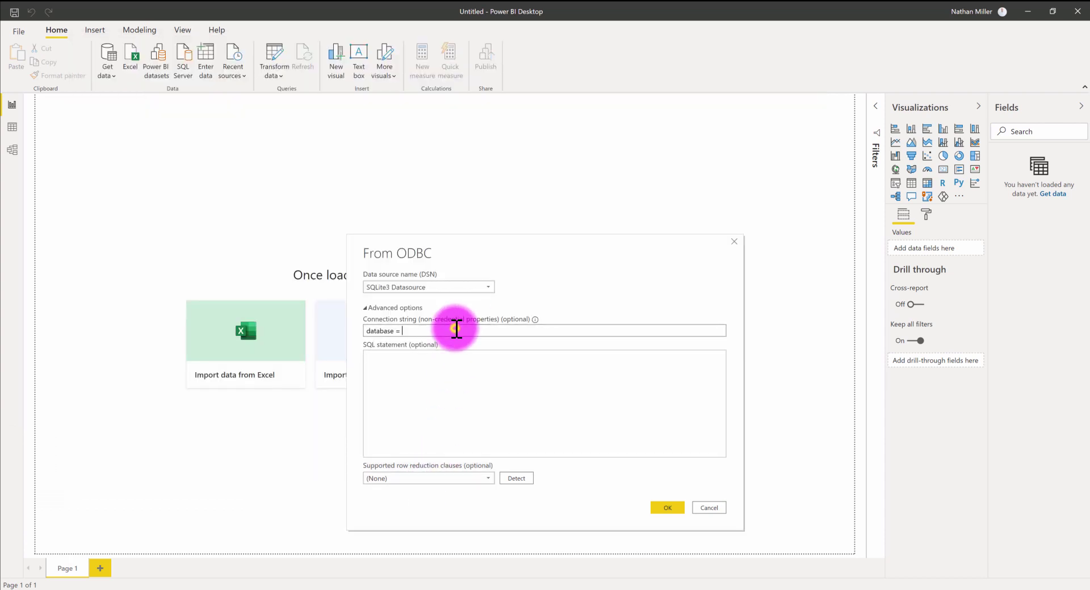
key(ctrl+v)
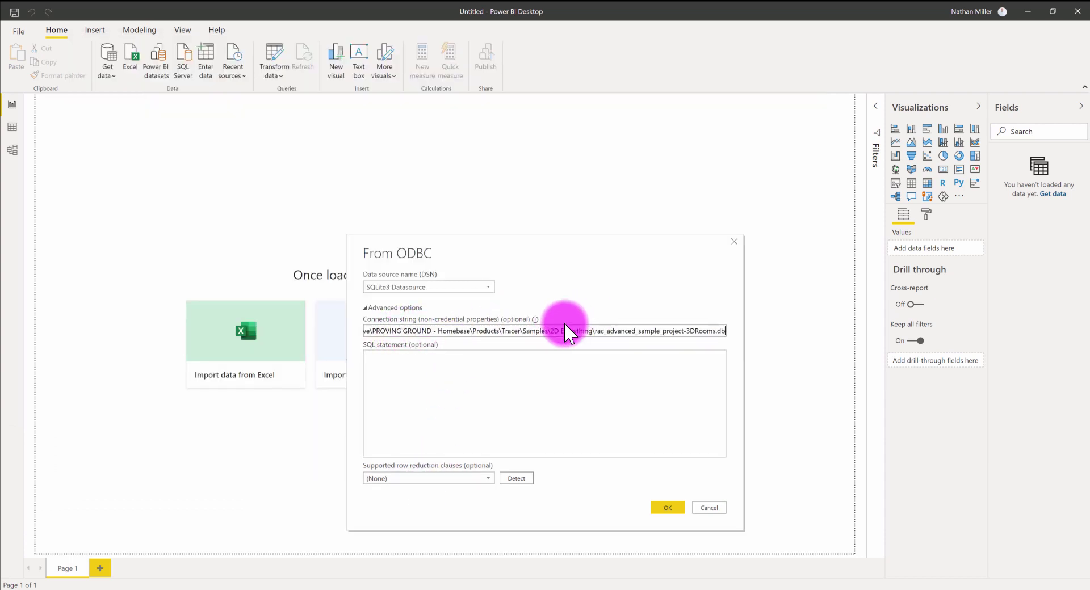
drag(500, 329, 346, 321)
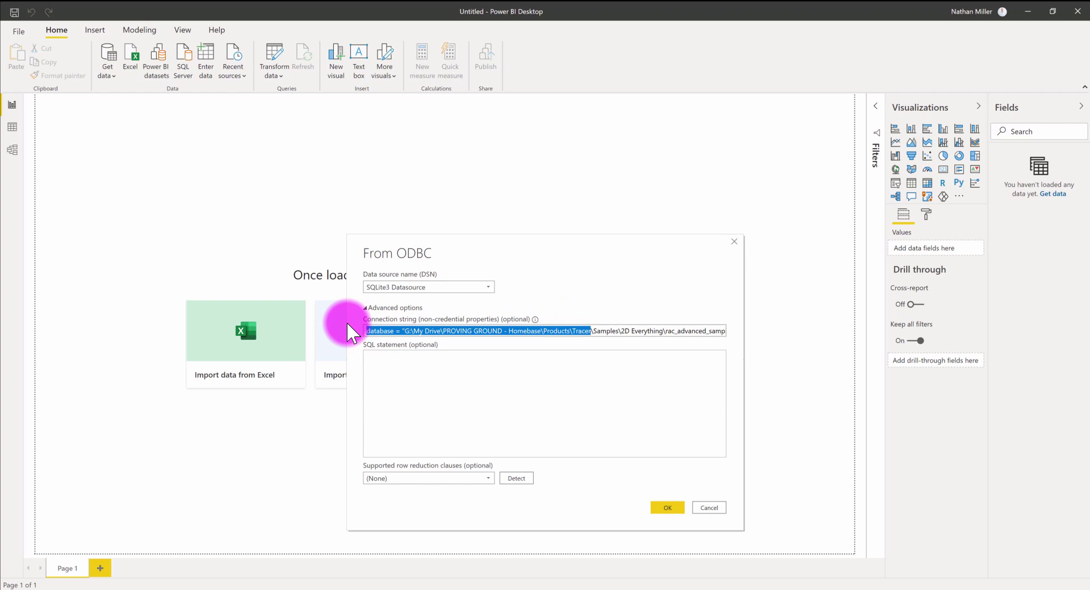
click(404, 328)
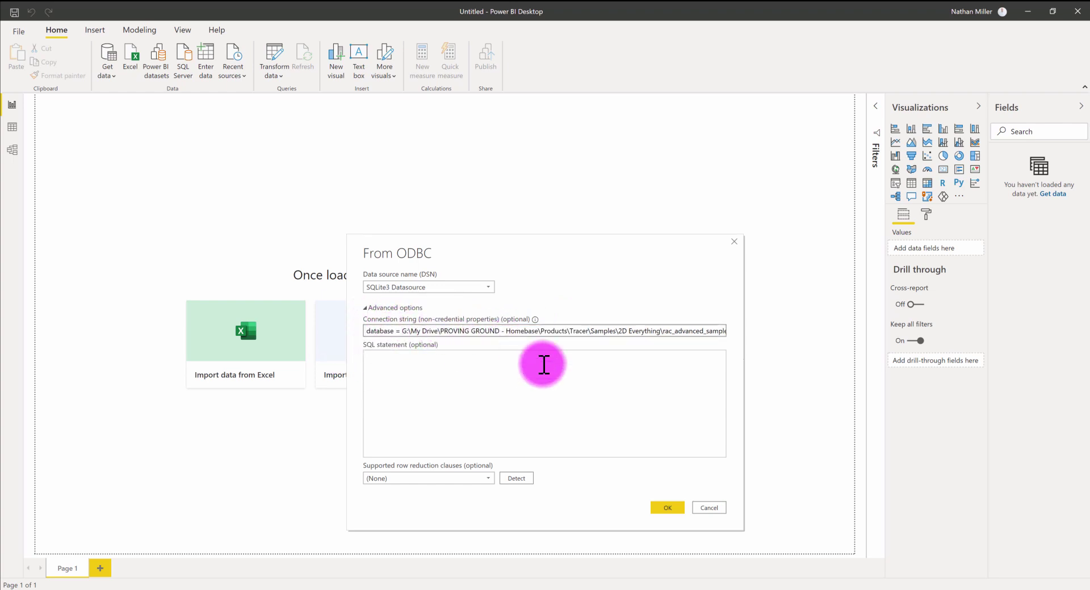
click(674, 508)
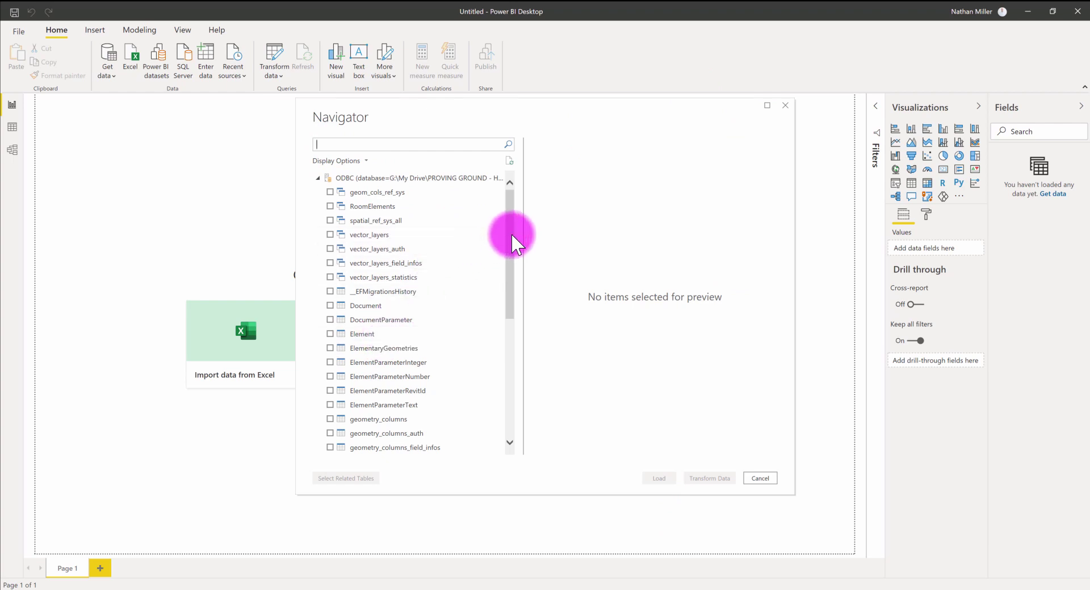
Step: Check the RoomElements table in the Navigator to preview it, then load it
mouse_move(511, 232)
mouse_down()
mouse_move(506, 260)
mouse_move(502, 248)
mouse_up()
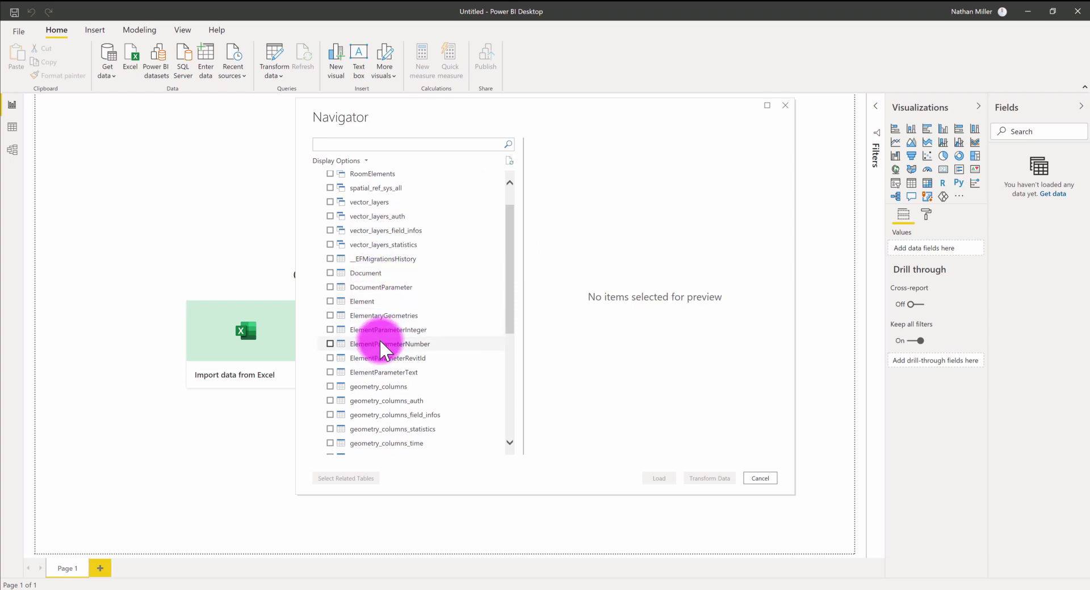
drag(510, 281, 510, 235)
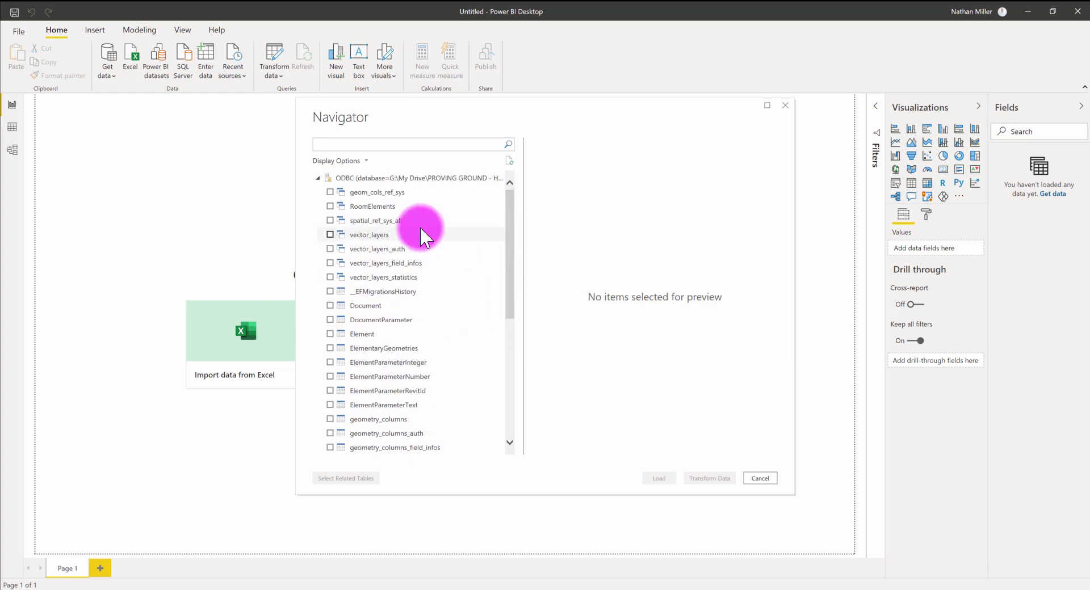
click(330, 206)
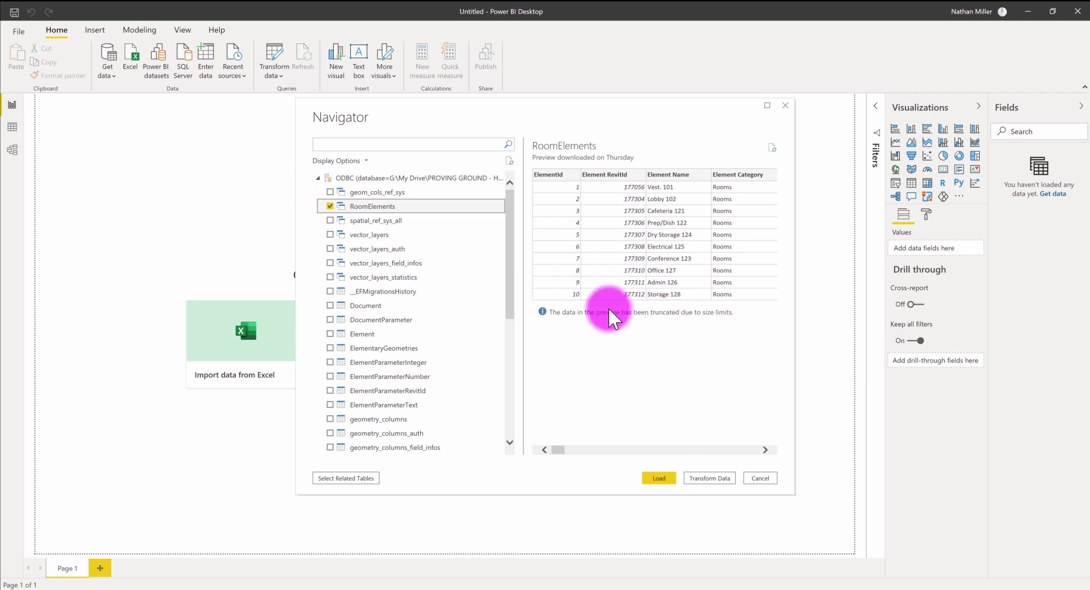
click(658, 478)
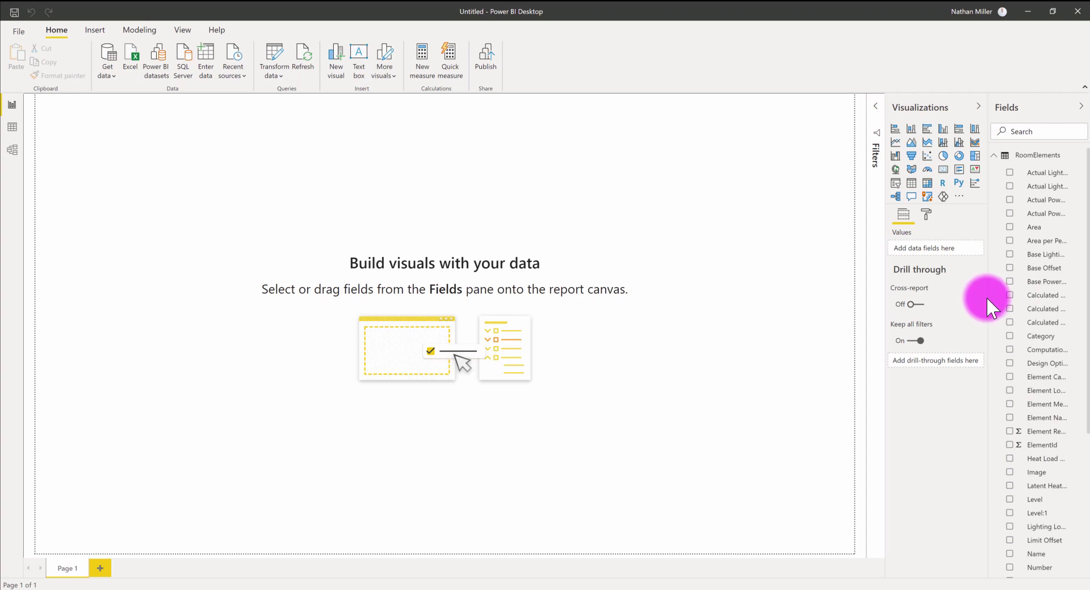
drag(986, 297, 936, 302)
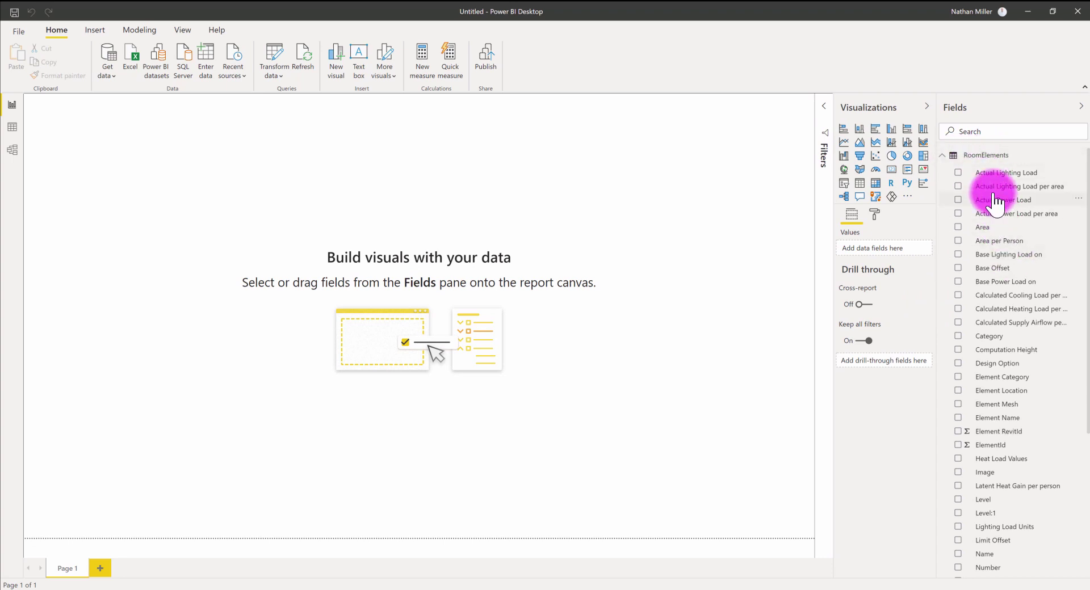
scroll(997, 183, down, 5)
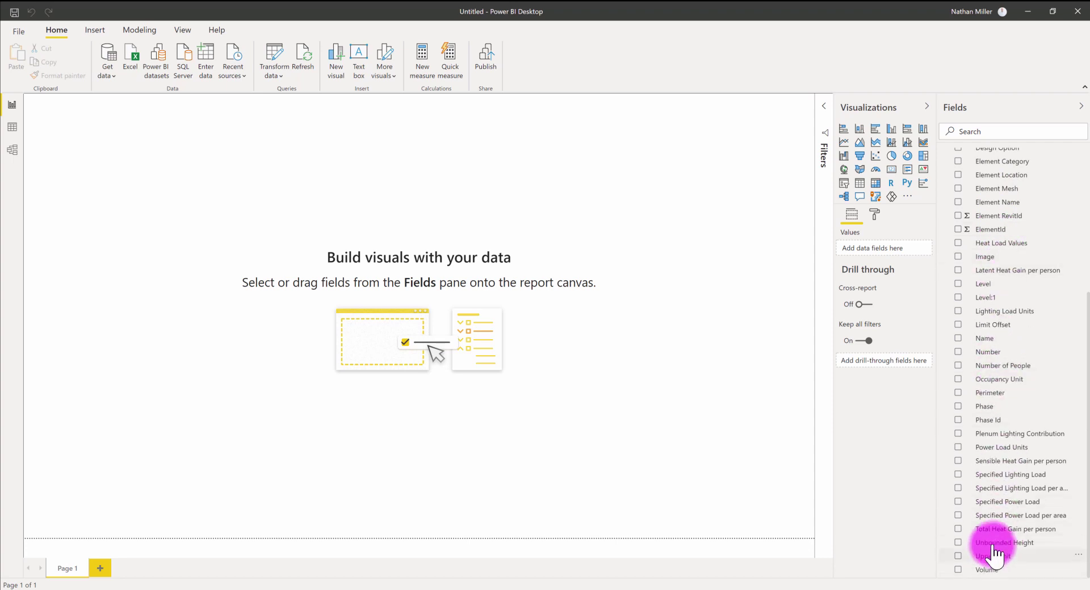
scroll(997, 525, up, 1)
scroll(997, 525, up, 5)
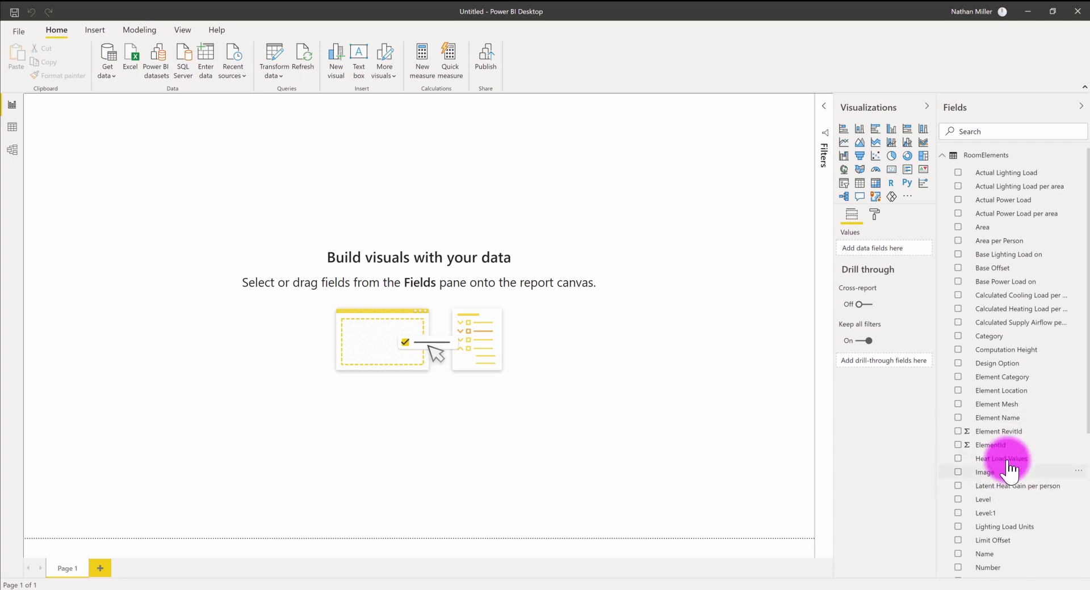
scroll(1005, 467, down, 4)
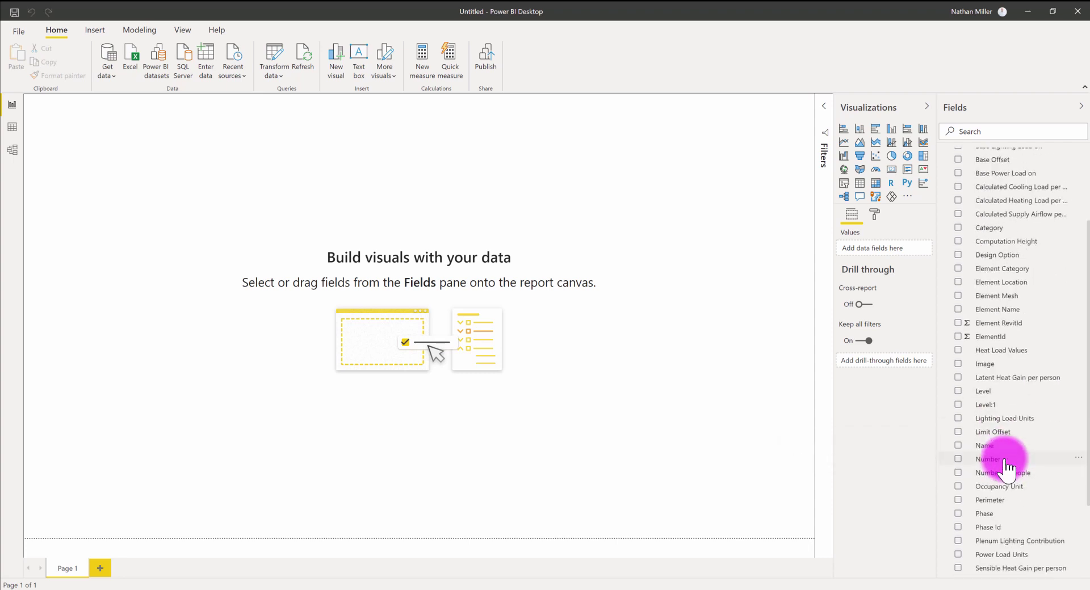
scroll(1004, 467, up, 2)
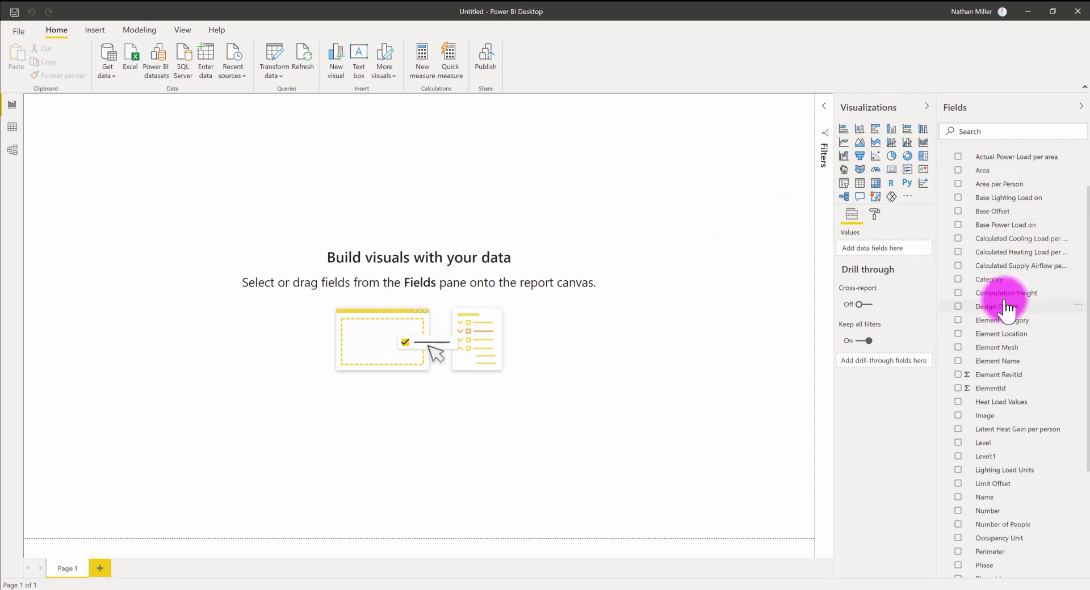
scroll(996, 298, up, 2)
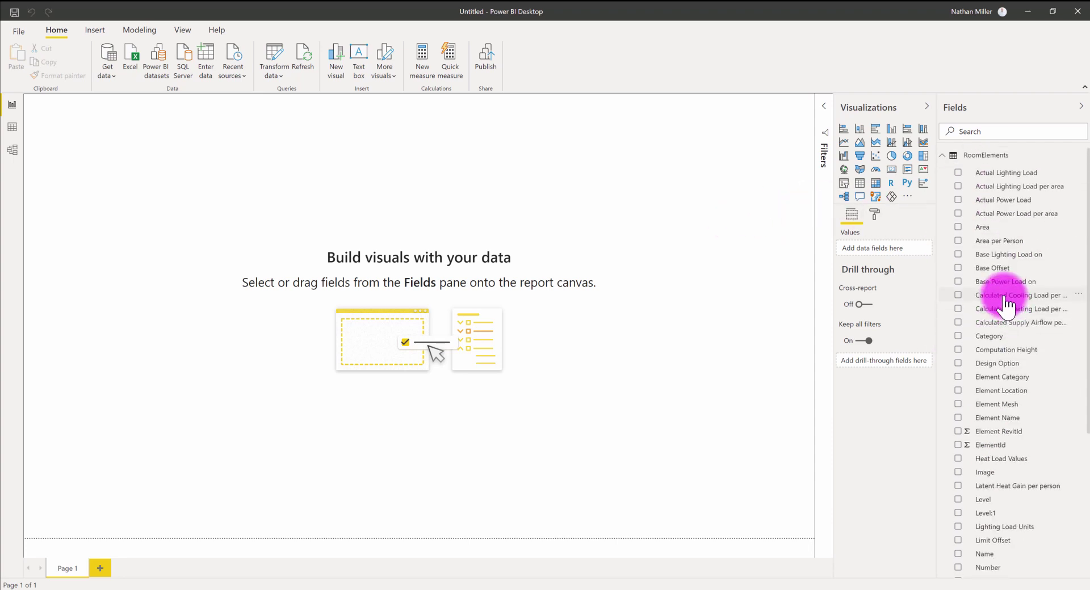
Step: Import 'Tracer 3D Visual.pbiviz' from the Tracer folder as a custom visual
click(908, 198)
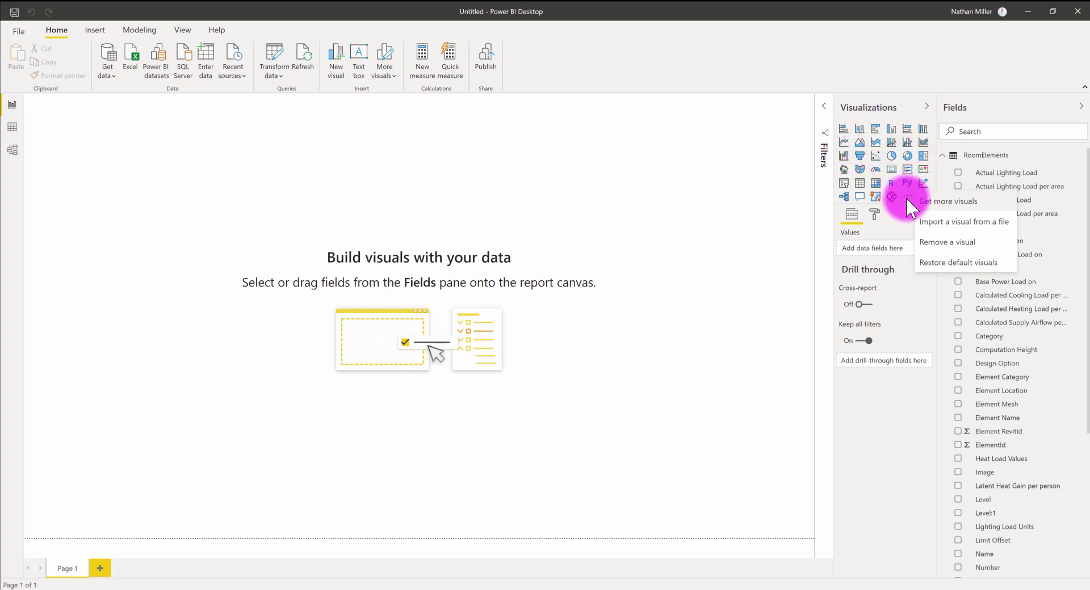
click(957, 233)
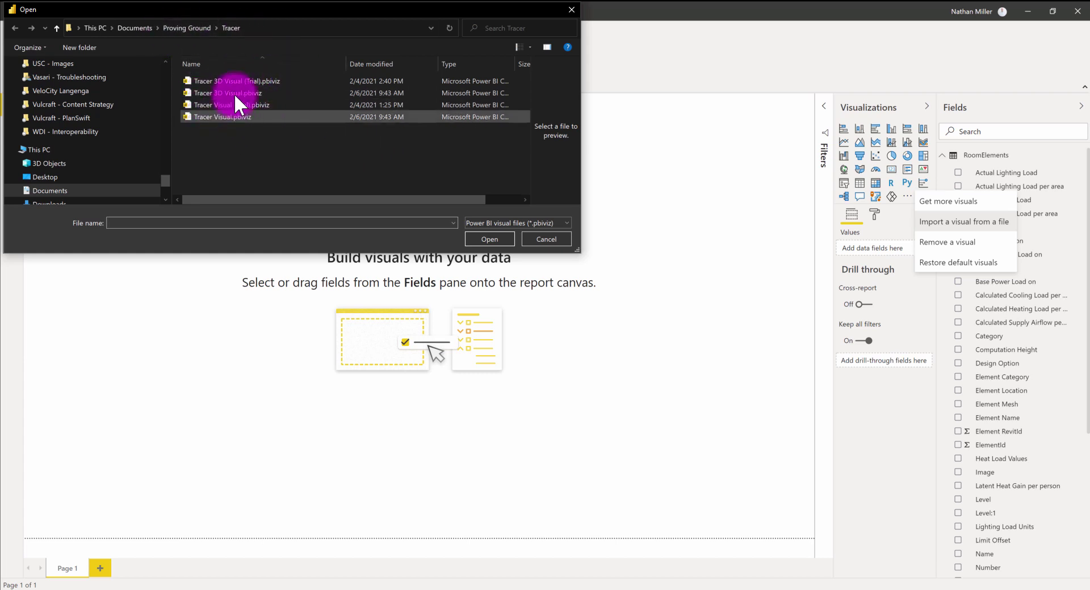
click(254, 29)
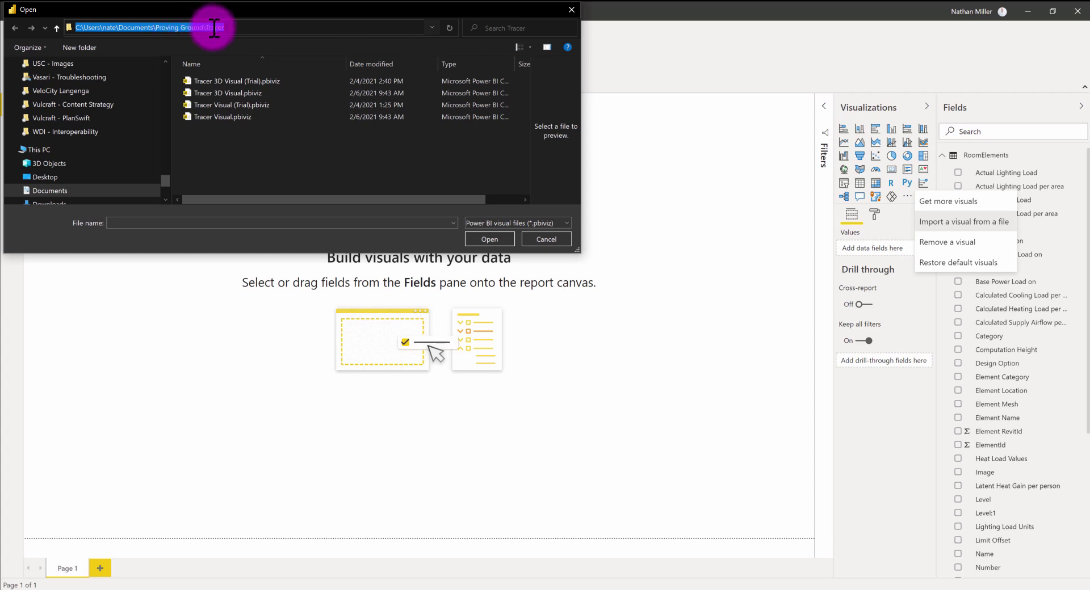
click(273, 164)
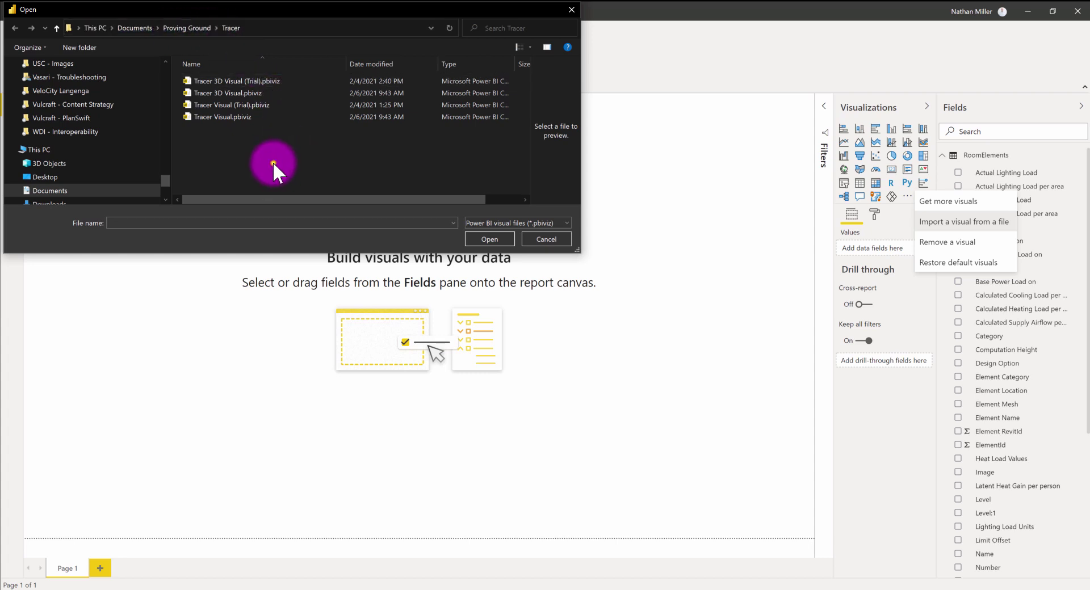
click(219, 92)
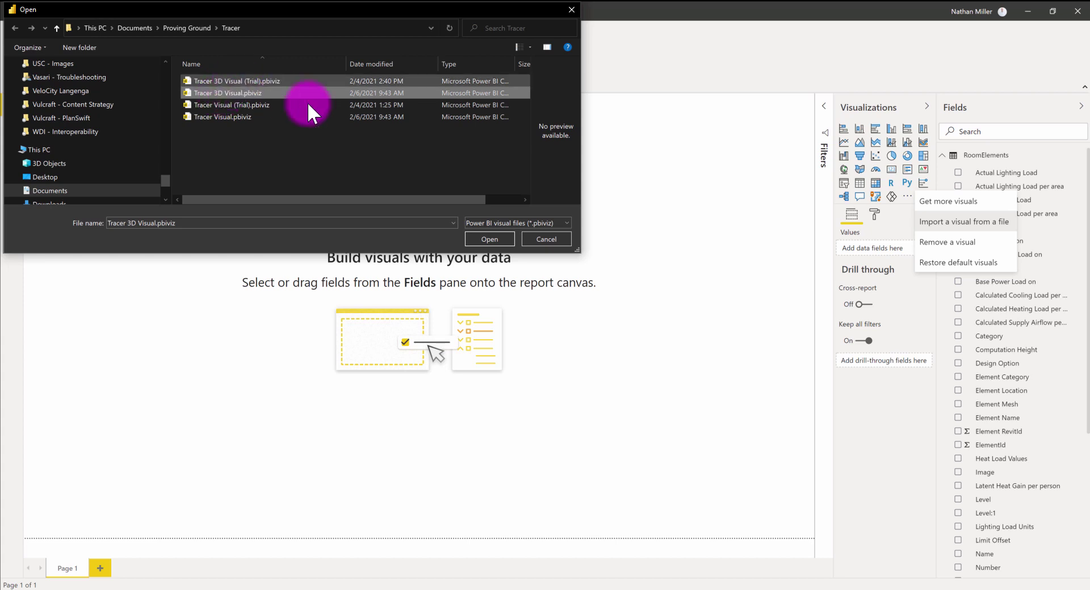
click(474, 236)
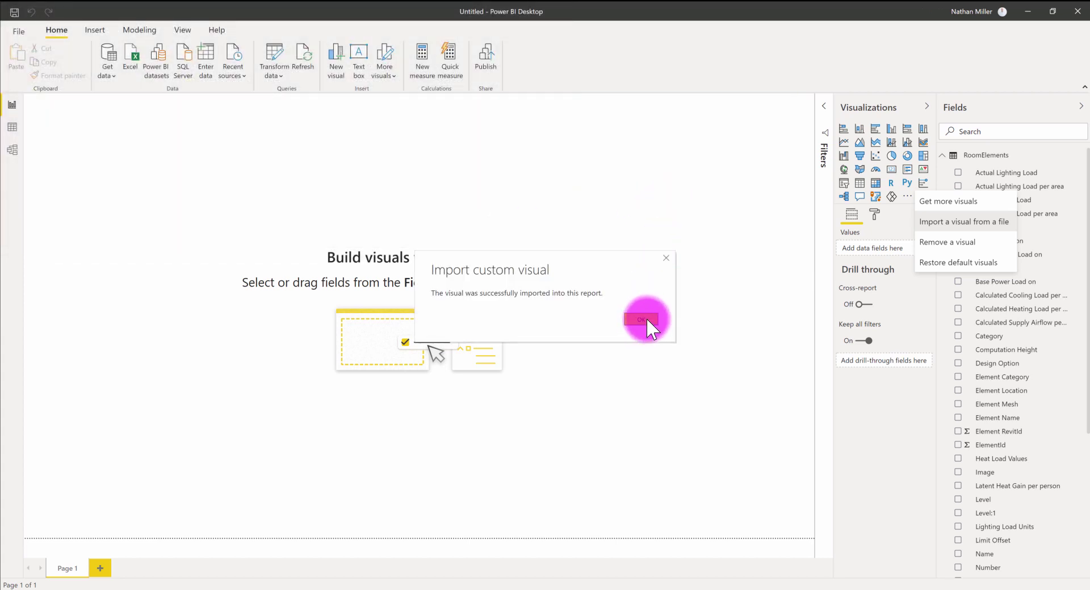
Step: Dismiss the import message, add a Tracer 3D visual, and enlarge it over the upper-left page
click(645, 318)
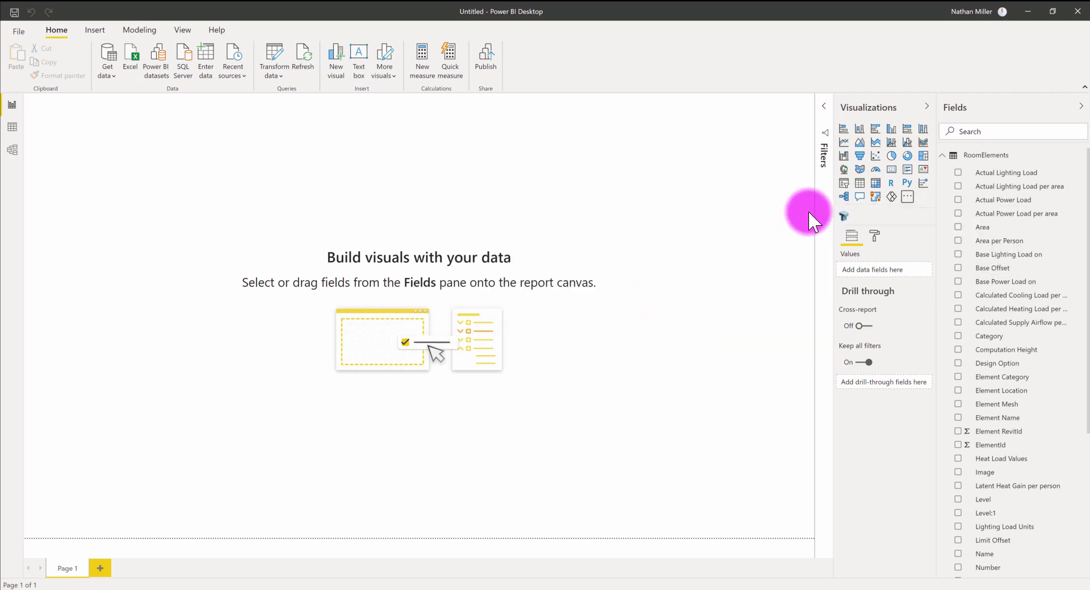
click(845, 217)
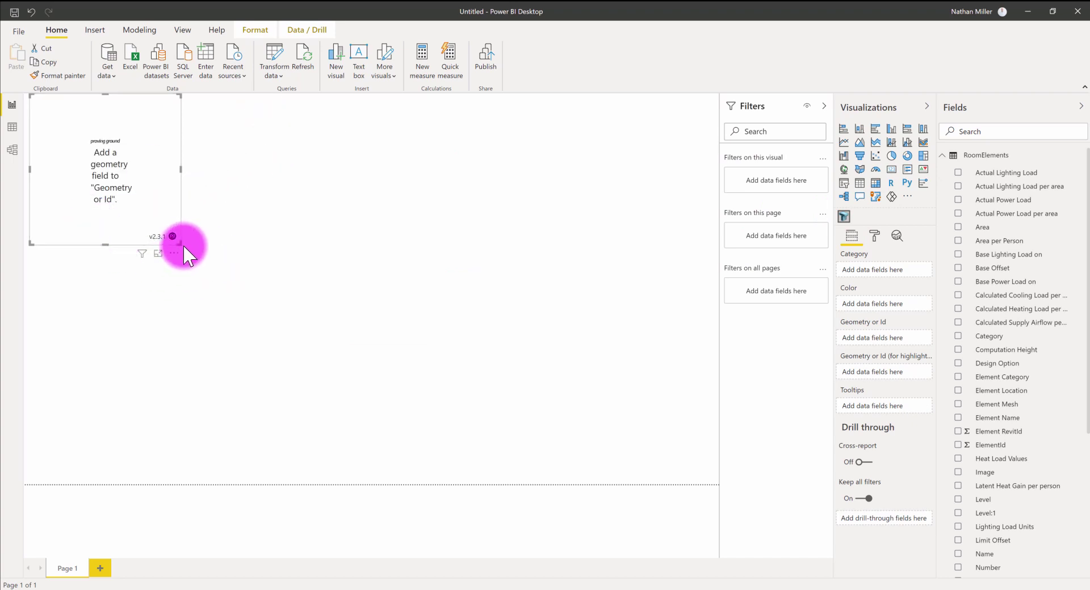
drag(181, 244, 349, 415)
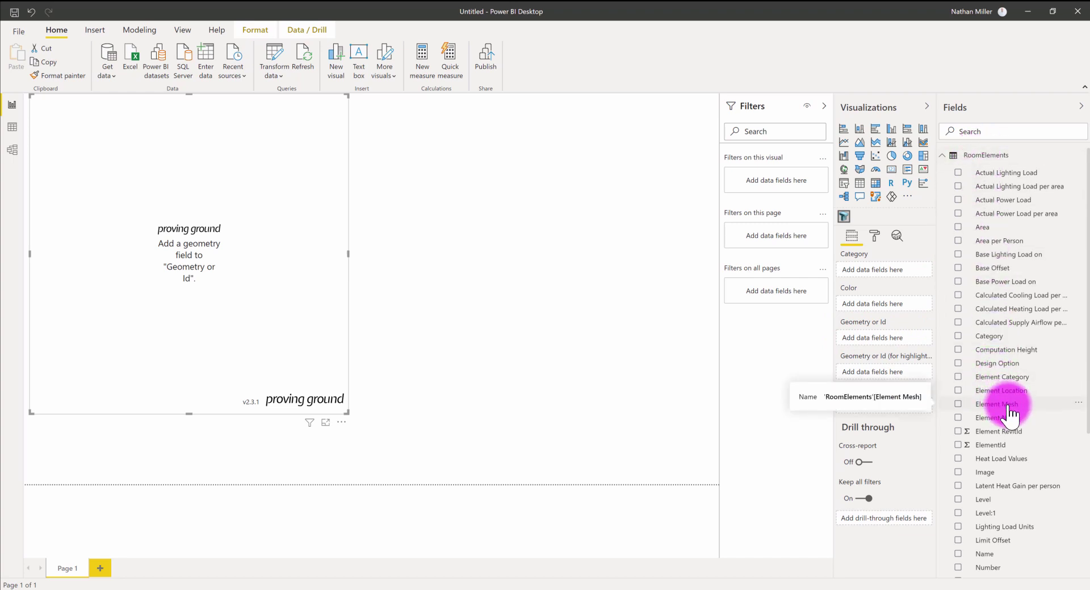
Step: Put Element Mesh in Geometry or Id, then orbit and zoom the rendered room meshes
drag(1007, 410, 895, 338)
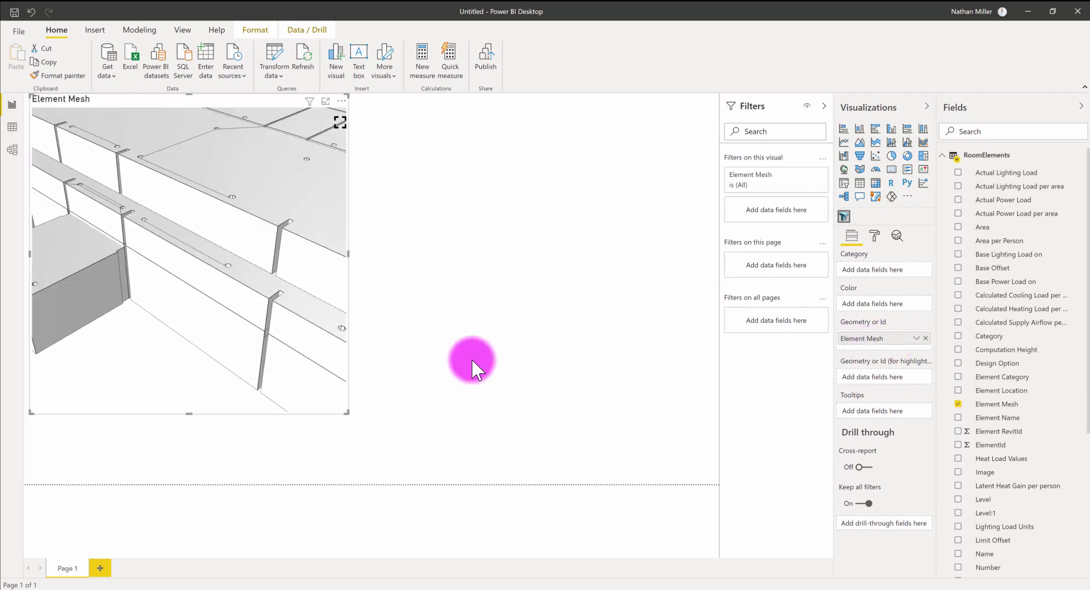
mouse_move(147, 283)
mouse_down()
mouse_move(227, 265)
mouse_move(230, 290)
mouse_move(231, 237)
mouse_move(227, 264)
mouse_move(123, 272)
mouse_move(153, 278)
mouse_up()
scroll(245, 288, up, 4)
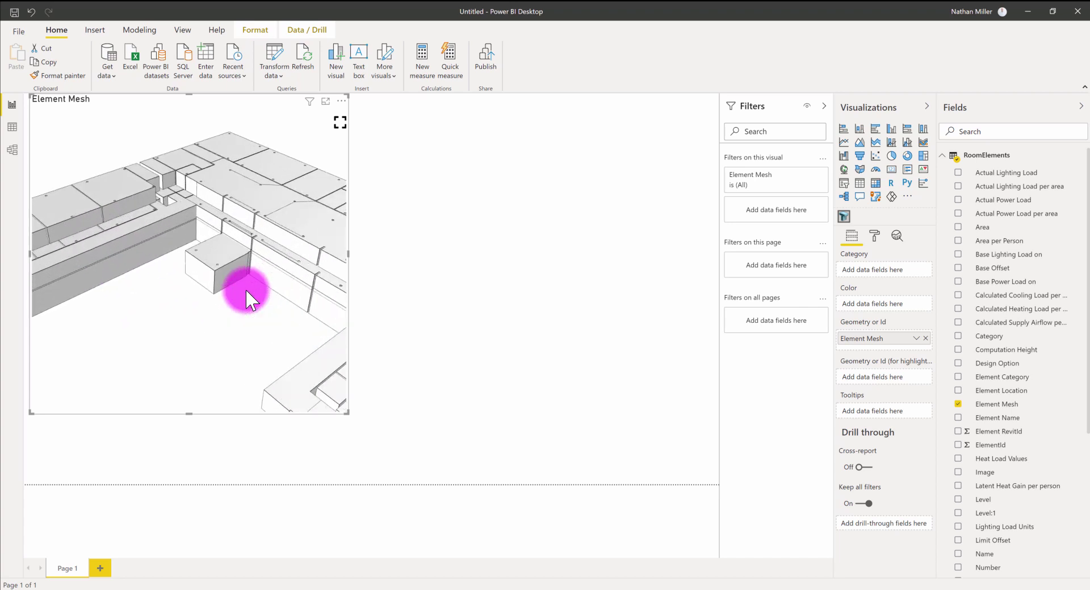
scroll(245, 289, down, 3)
scroll(185, 284, up, 3)
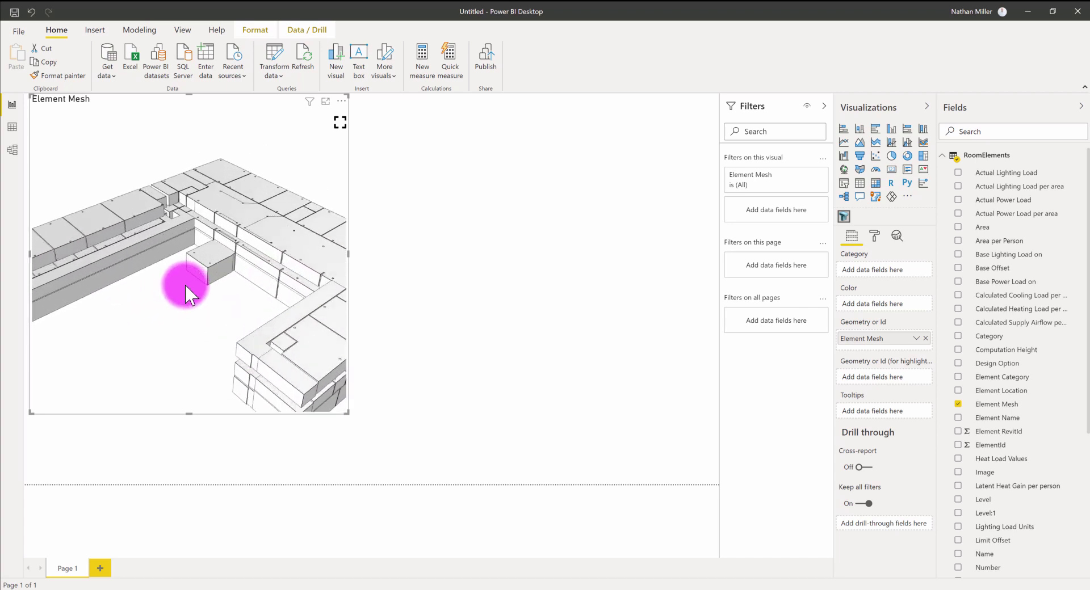
scroll(185, 284, down, 2)
scroll(185, 284, down, 3)
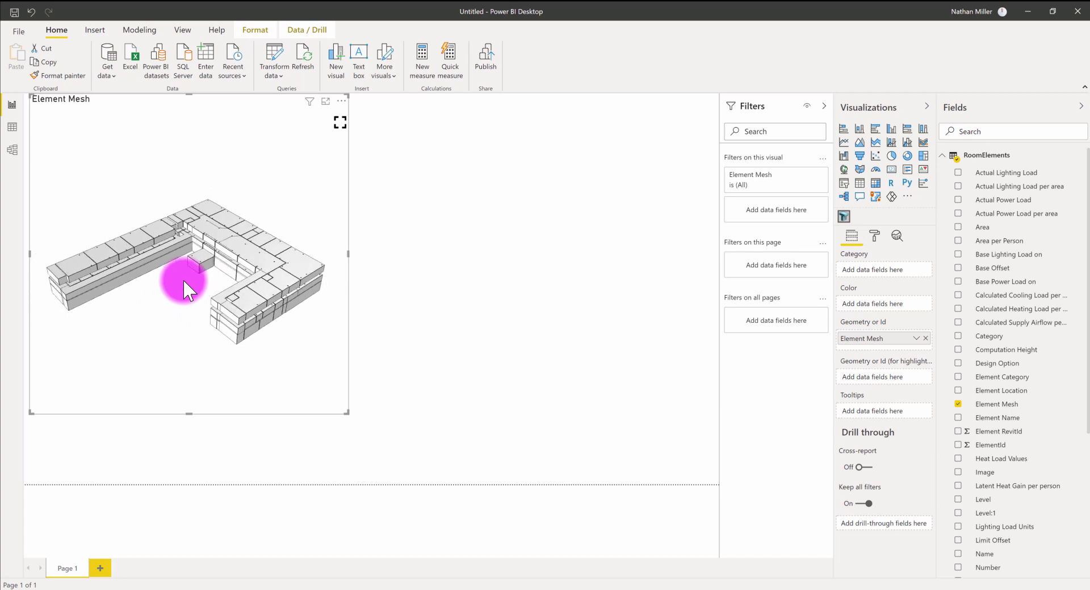
mouse_move(158, 284)
mouse_down()
mouse_move(261, 274)
mouse_move(158, 290)
mouse_move(220, 285)
mouse_move(165, 282)
mouse_move(220, 286)
mouse_move(196, 294)
mouse_move(253, 288)
mouse_move(230, 274)
mouse_move(244, 285)
mouse_move(185, 282)
mouse_move(255, 290)
mouse_move(228, 295)
mouse_move(192, 280)
mouse_move(317, 291)
mouse_move(192, 300)
mouse_move(250, 304)
mouse_move(117, 332)
mouse_up()
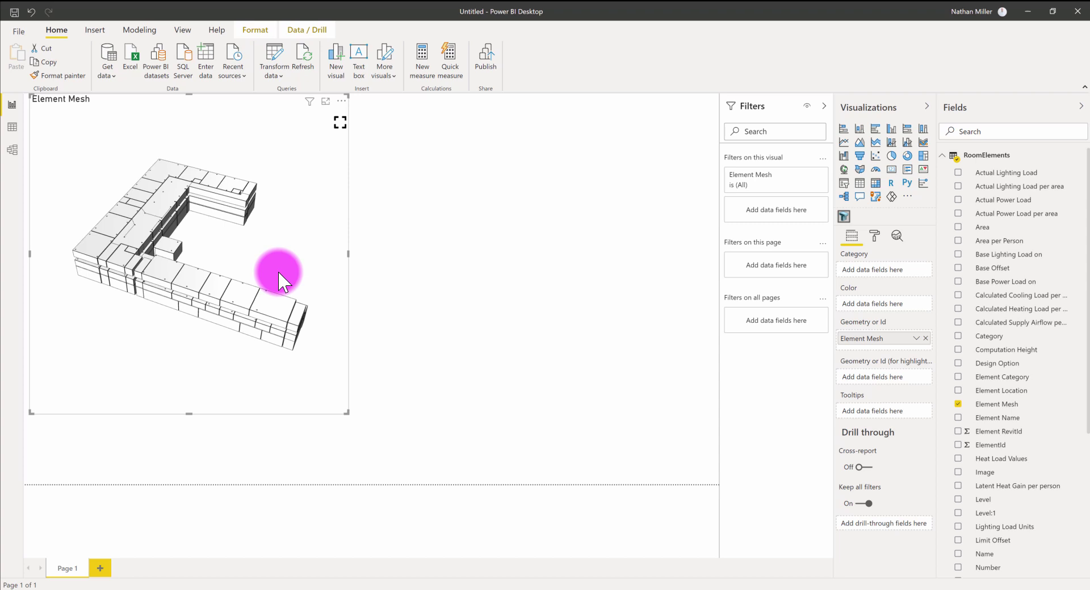
drag(279, 272, 183, 292)
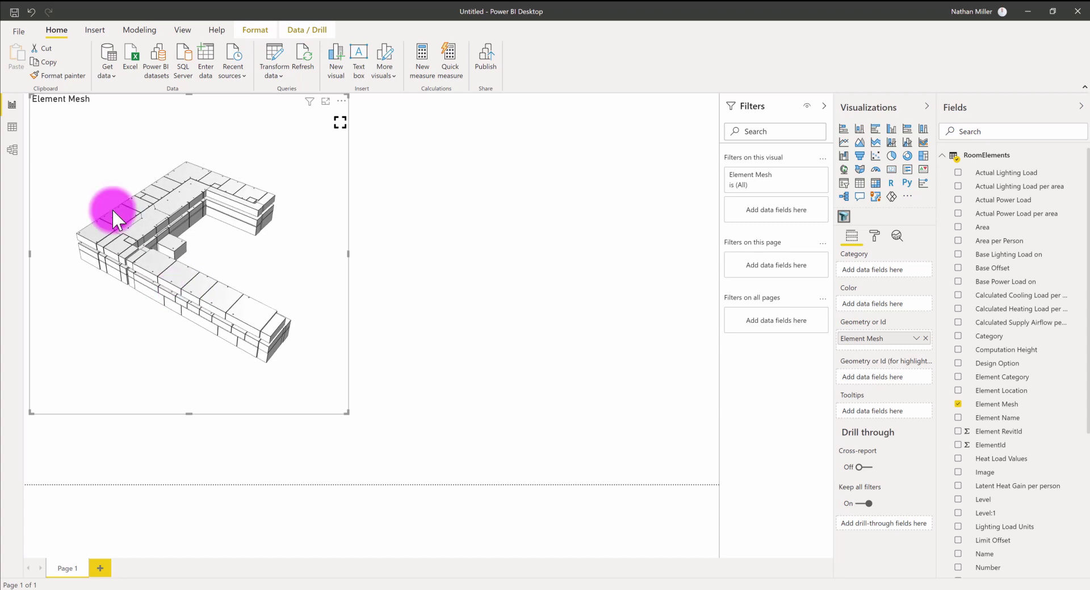
drag(149, 213, 159, 217)
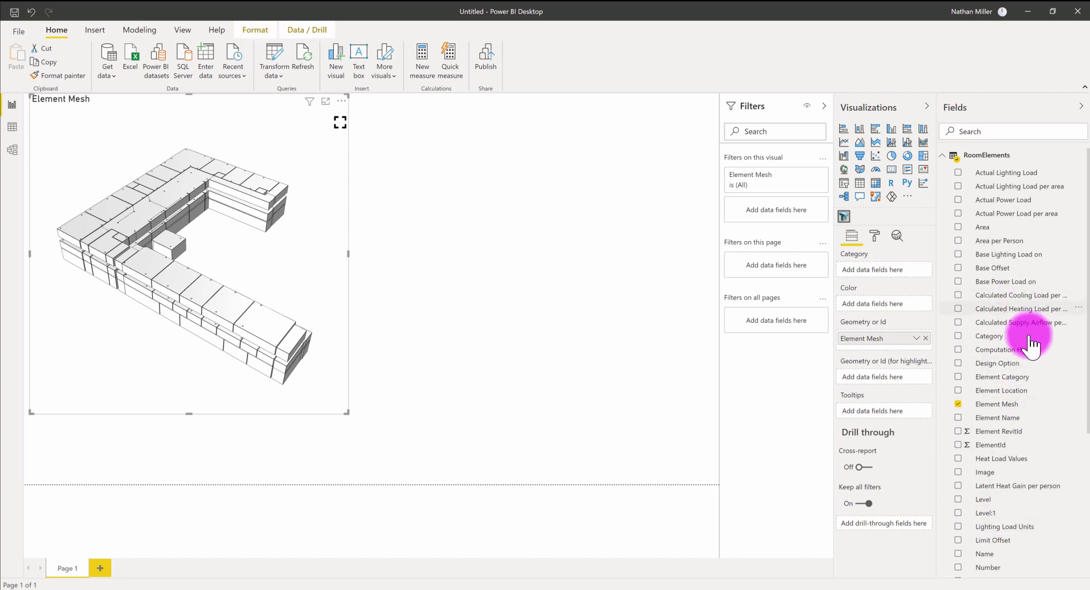
Step: Drop the Name field into the Category well and orbit to inspect the per-room colours
scroll(1029, 340, down, 4)
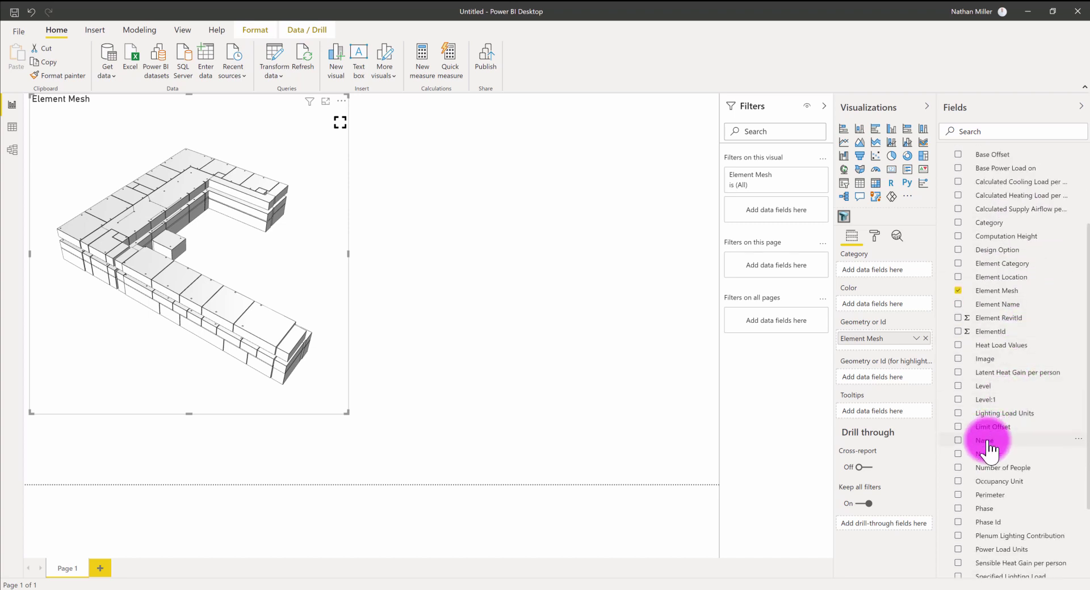
drag(988, 443, 892, 271)
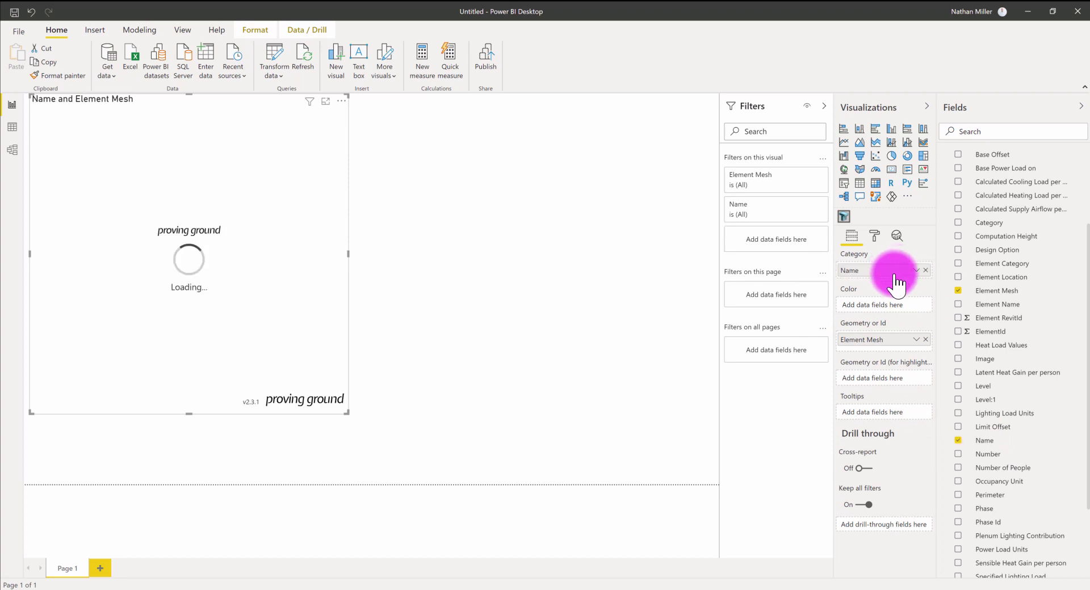
drag(158, 273, 207, 277)
scroll(203, 279, up, 2)
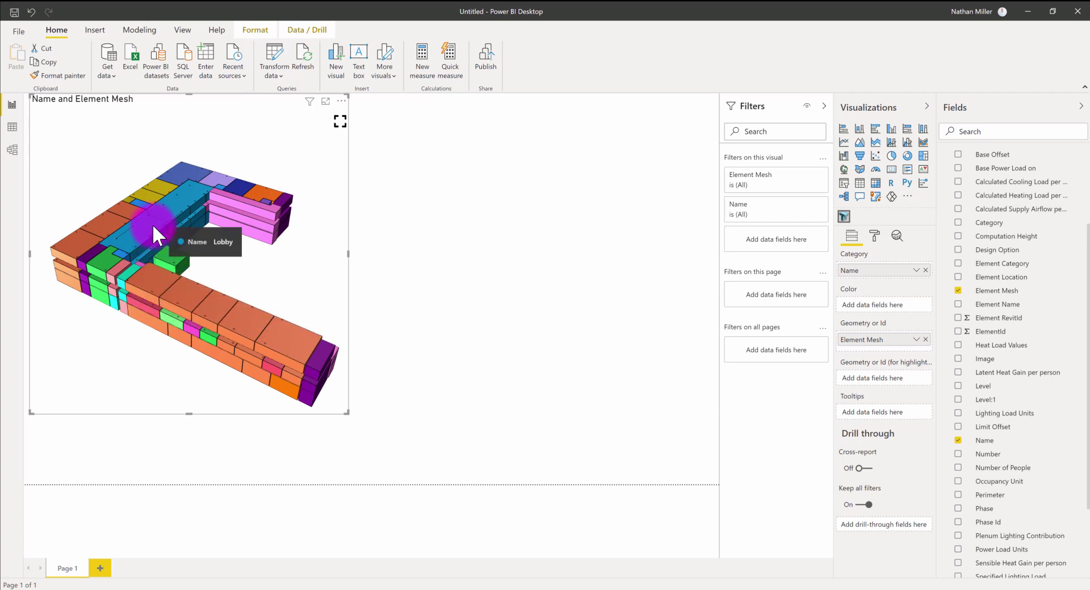
Step: Add Element Mesh as the highlight geometry and Number to the Tracer visual's tooltips
drag(233, 285, 168, 282)
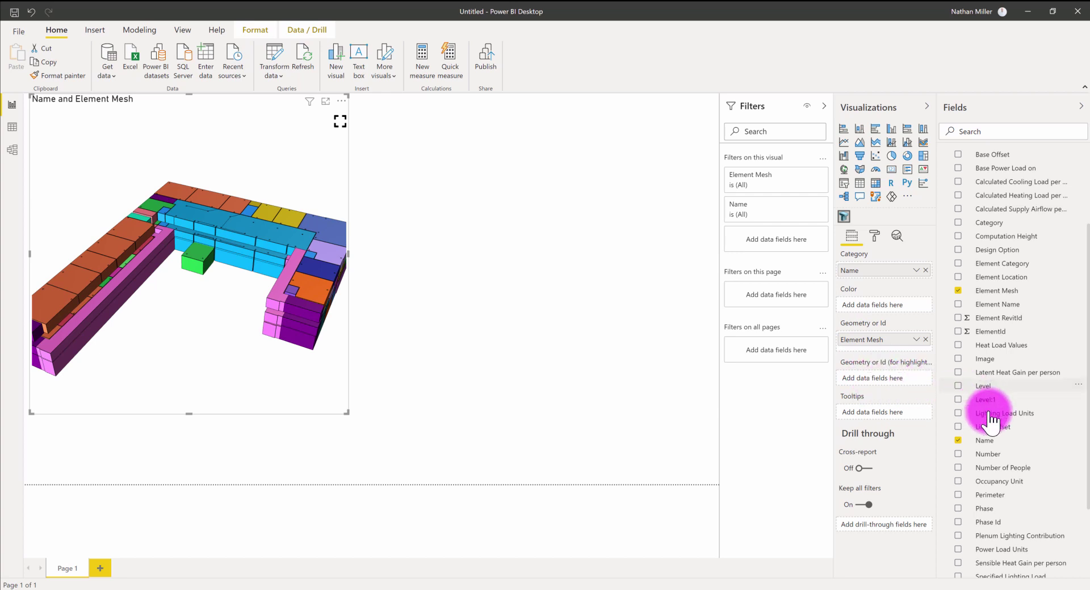
drag(995, 292, 896, 380)
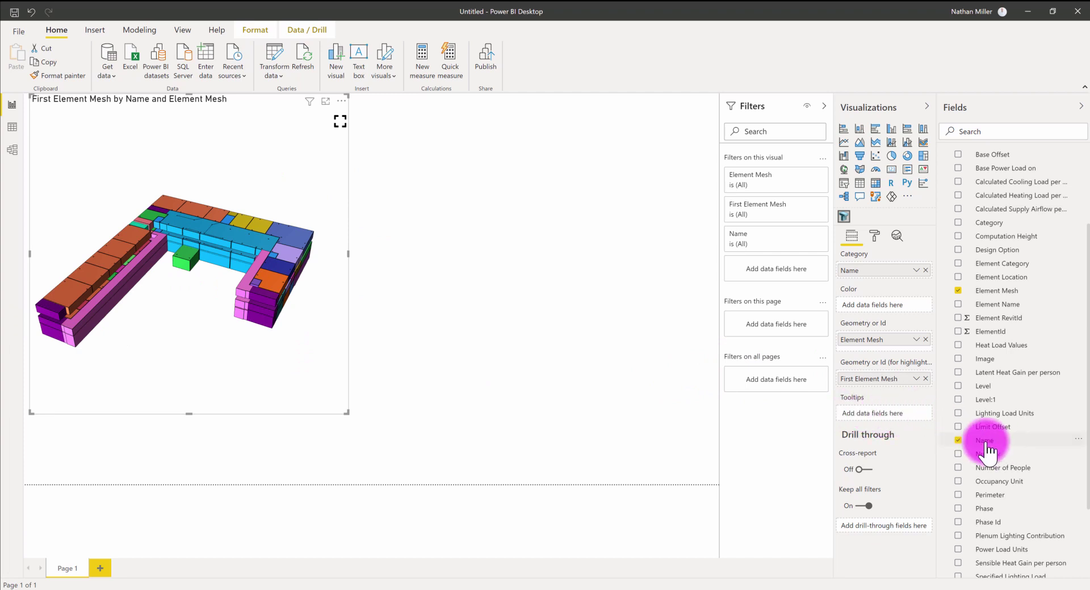
drag(997, 457, 900, 421)
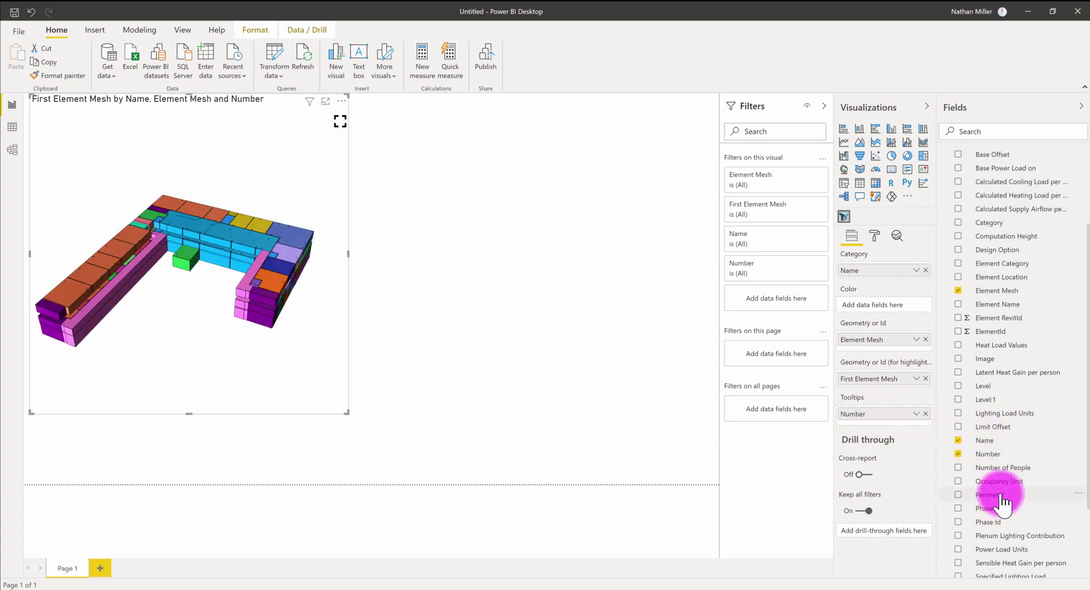
Step: Check room names and numbers such as Administration 322, then orbit the building
mouse_move(286, 251)
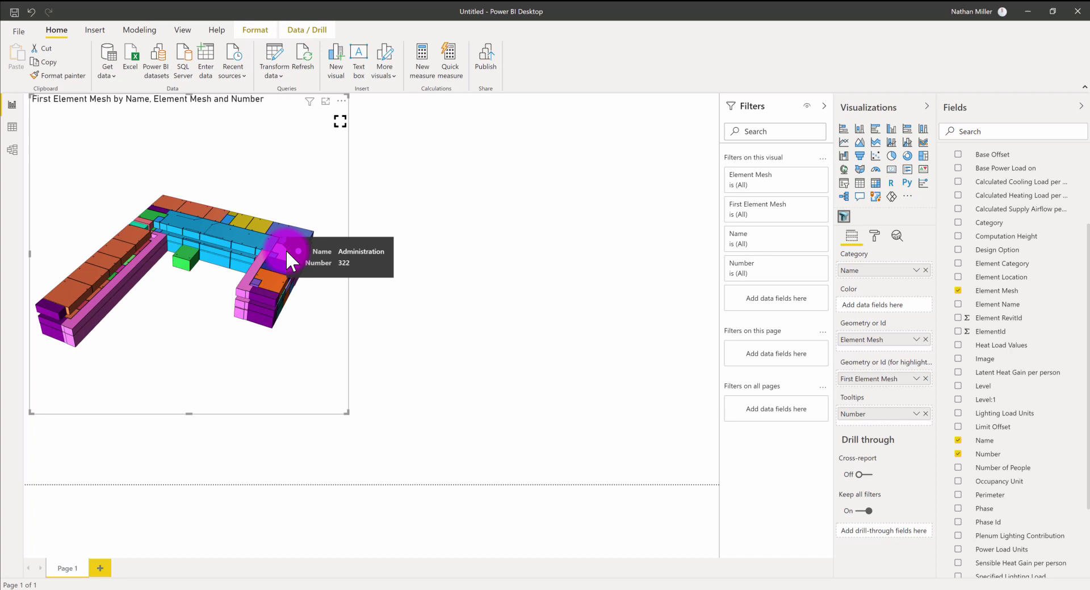
mouse_move(248, 238)
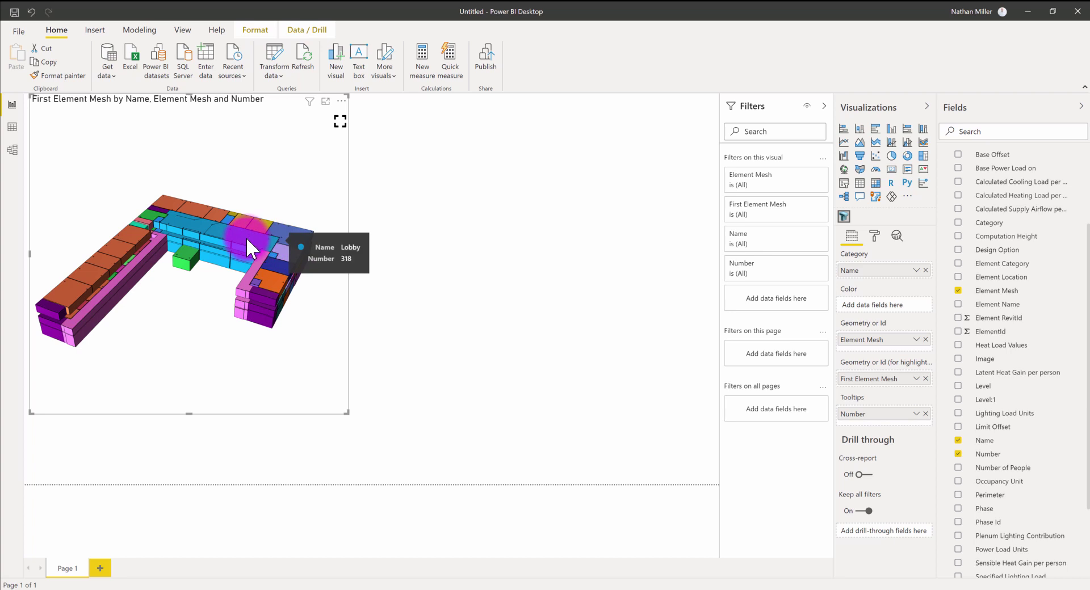
mouse_move(216, 257)
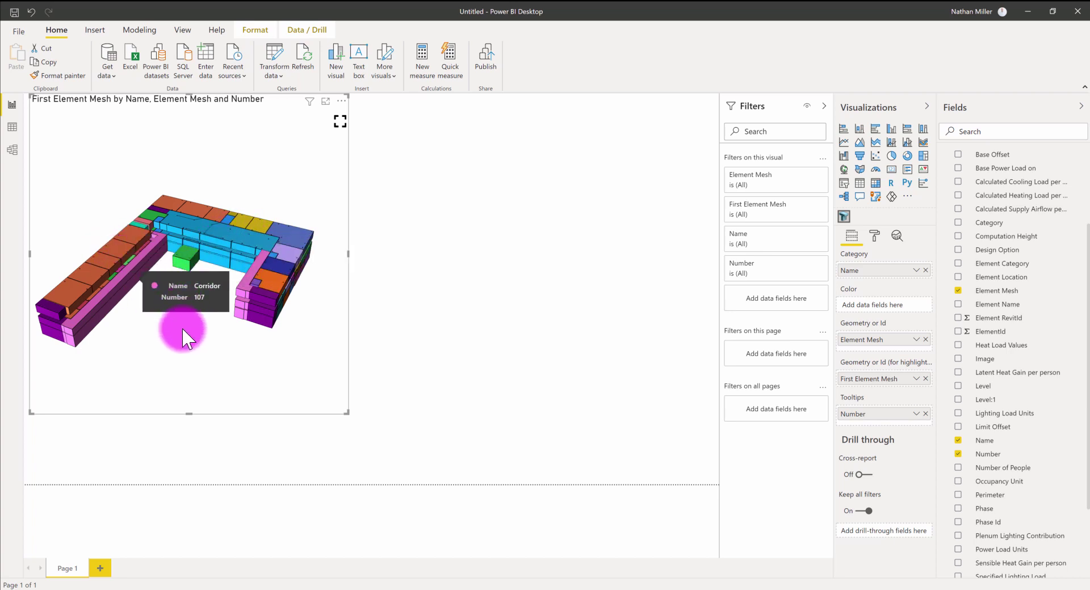
drag(158, 310, 190, 286)
Step: Enlarge the 3D visual and set its Rendering projection to Orthographic
scroll(189, 285, up, 3)
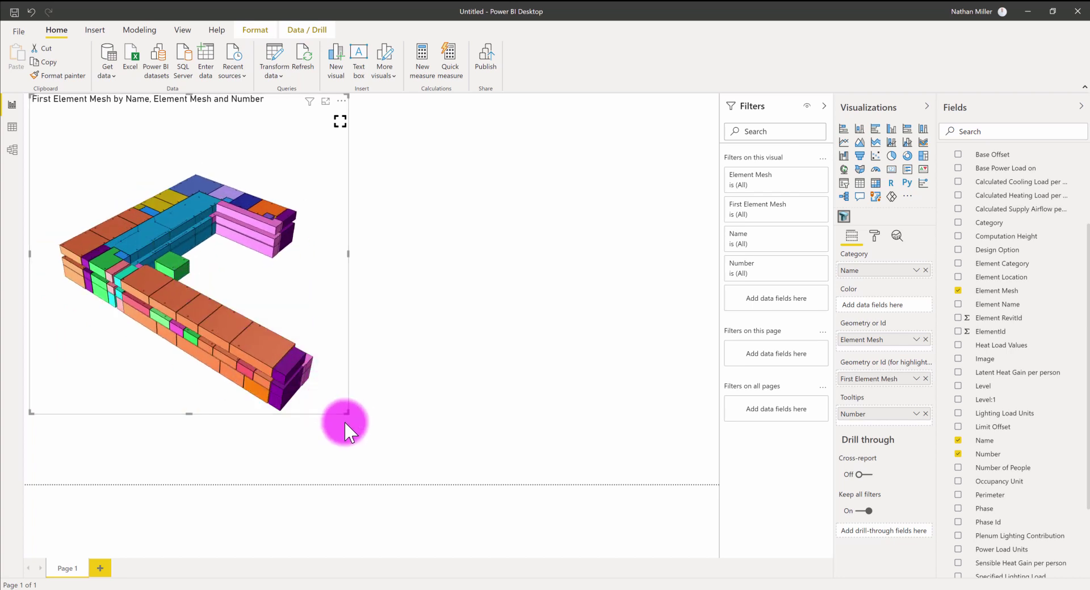
drag(346, 410, 422, 459)
drag(225, 305, 242, 305)
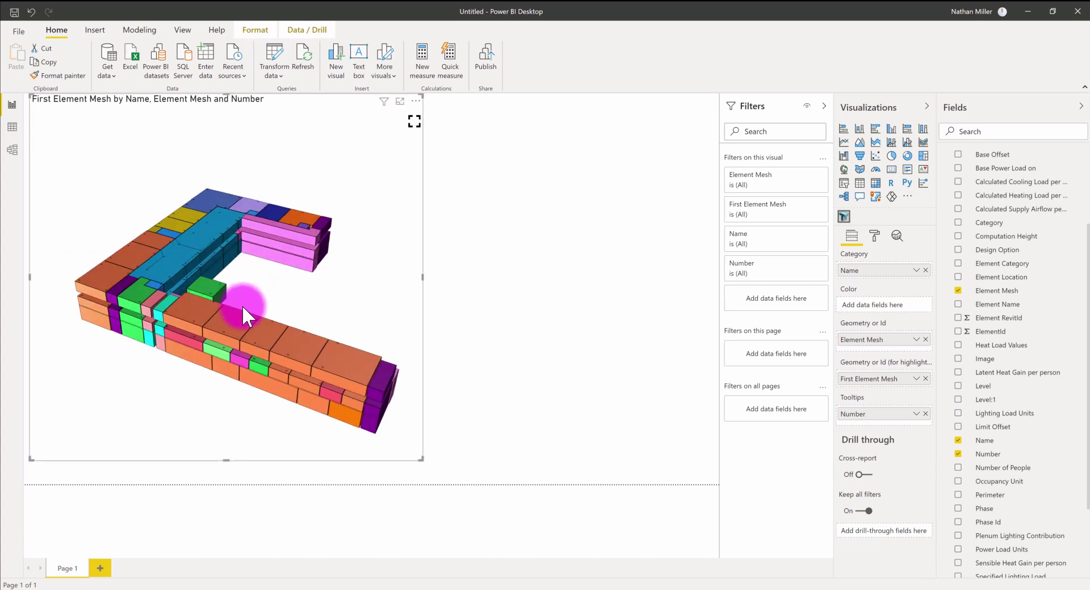
click(876, 240)
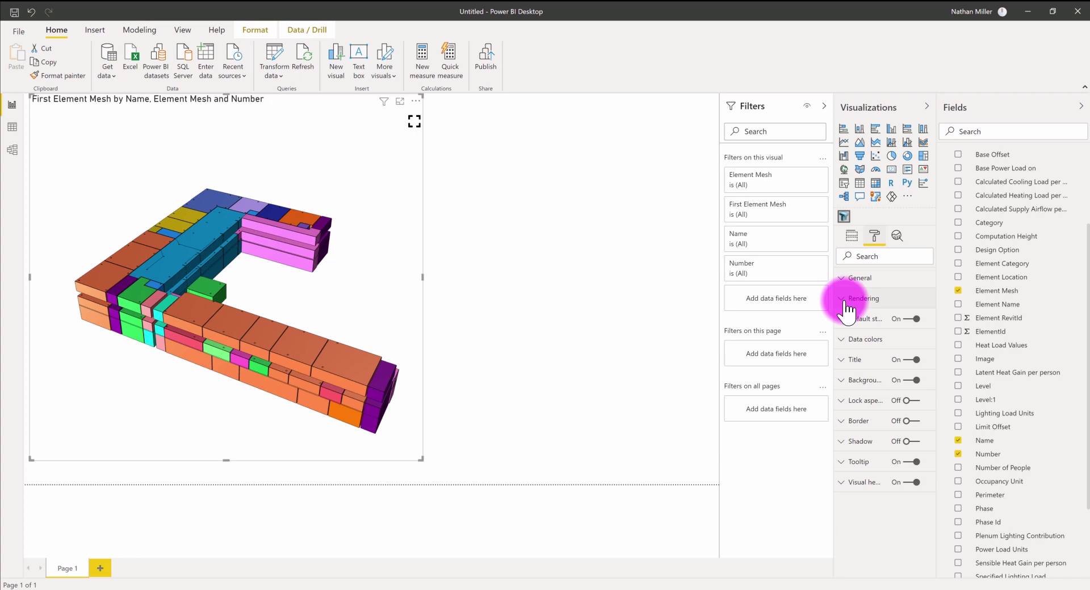
click(842, 301)
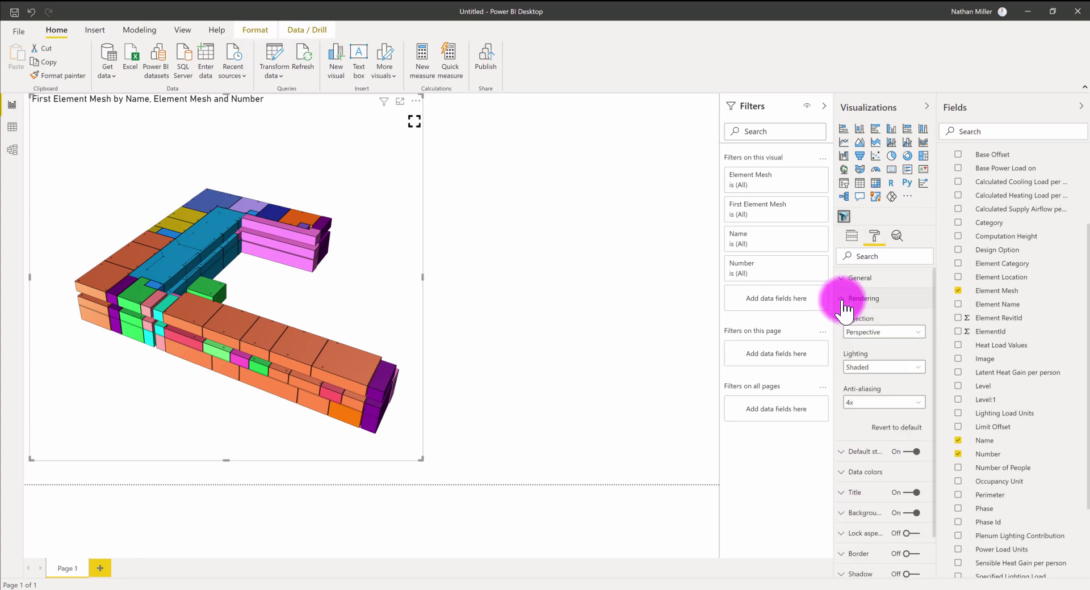
click(872, 334)
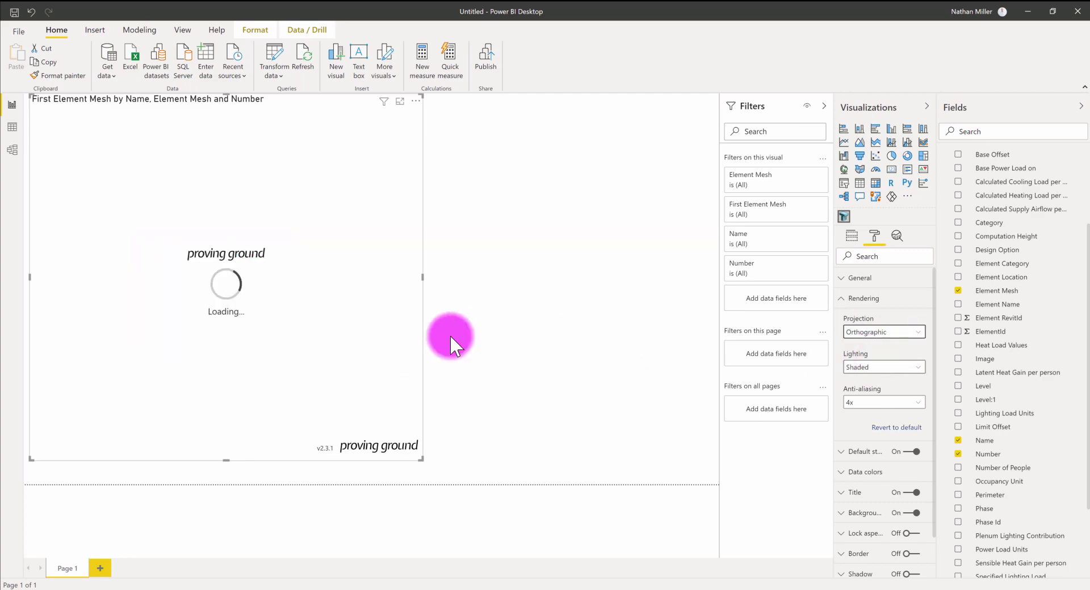
mouse_move(294, 273)
mouse_down()
mouse_move(220, 287)
mouse_move(303, 271)
mouse_move(305, 287)
mouse_up()
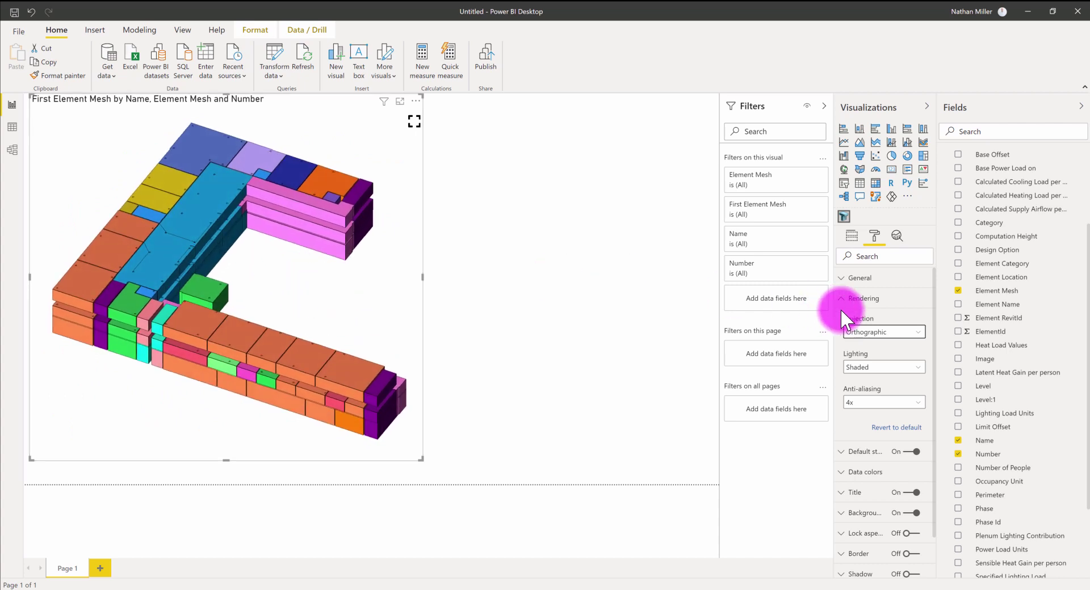
click(880, 333)
click(908, 315)
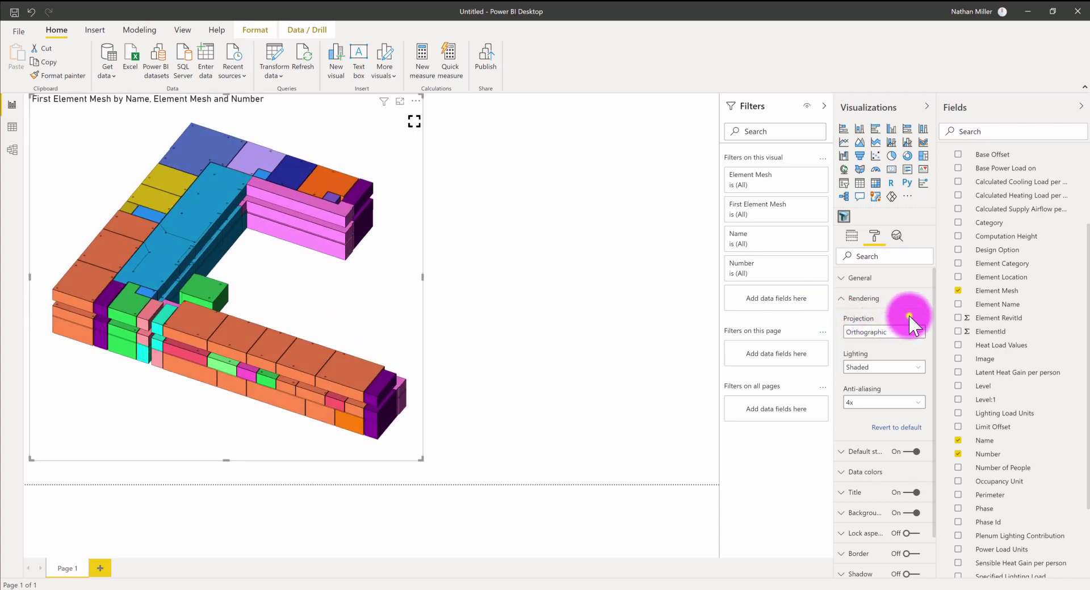
Step: Try Flat lighting, then Soft shadows lighting, inspecting the model after each
click(880, 368)
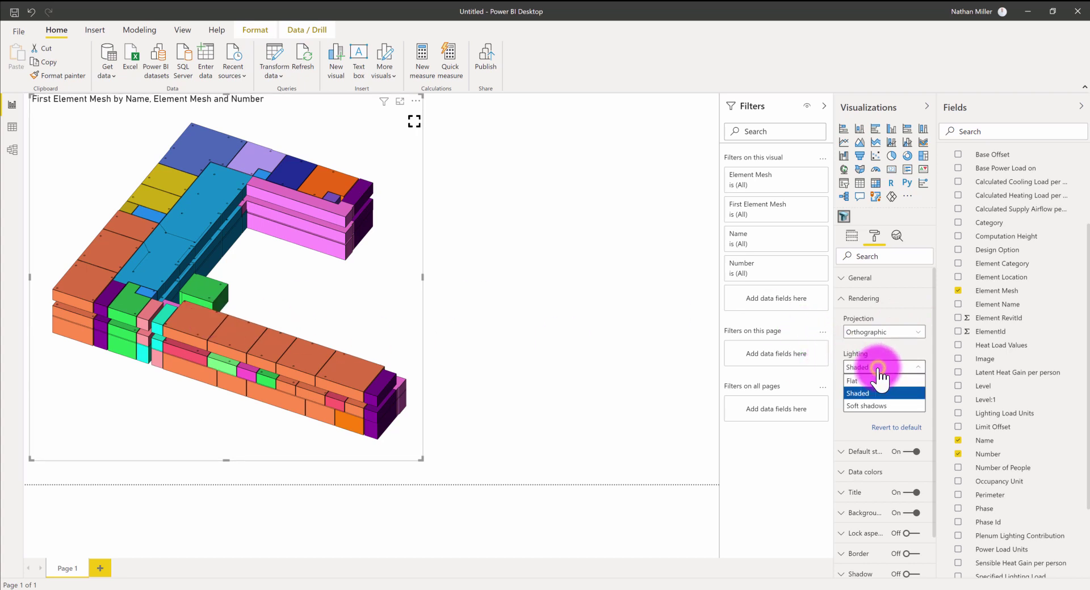
click(879, 384)
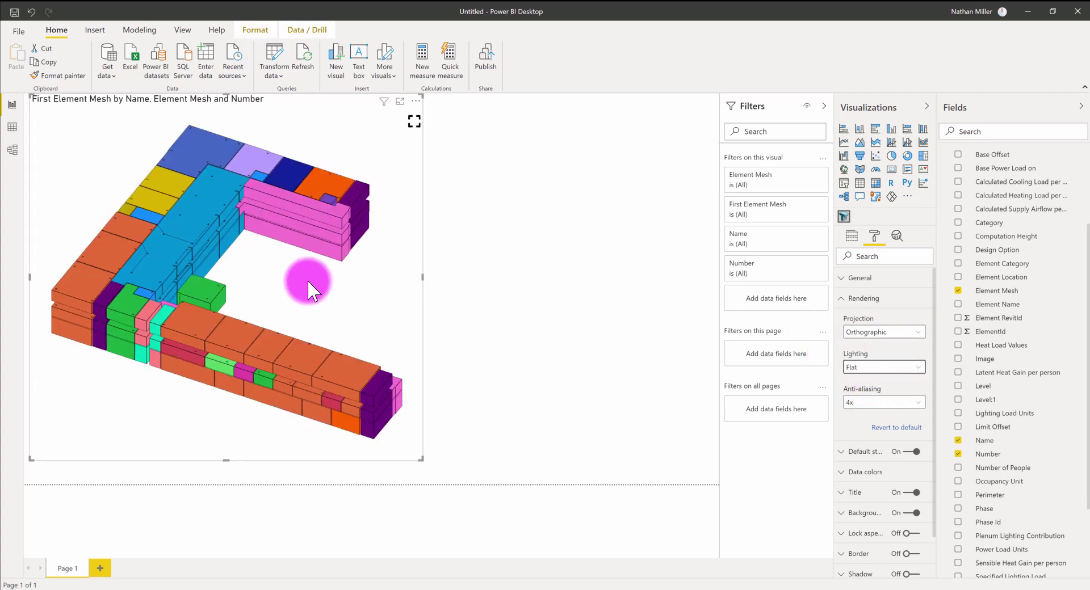
drag(257, 285, 230, 292)
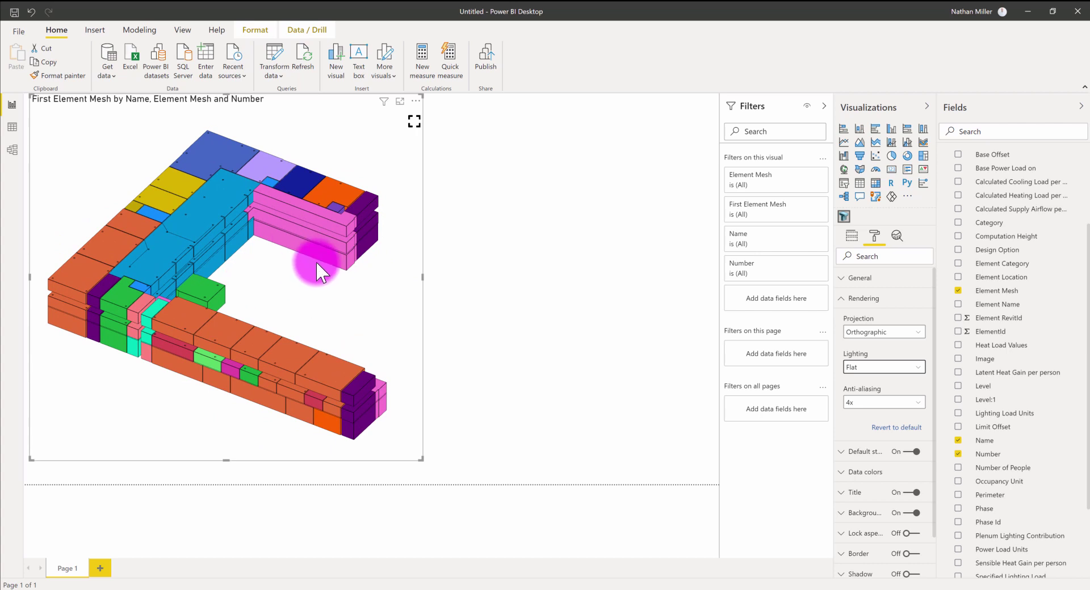
click(881, 370)
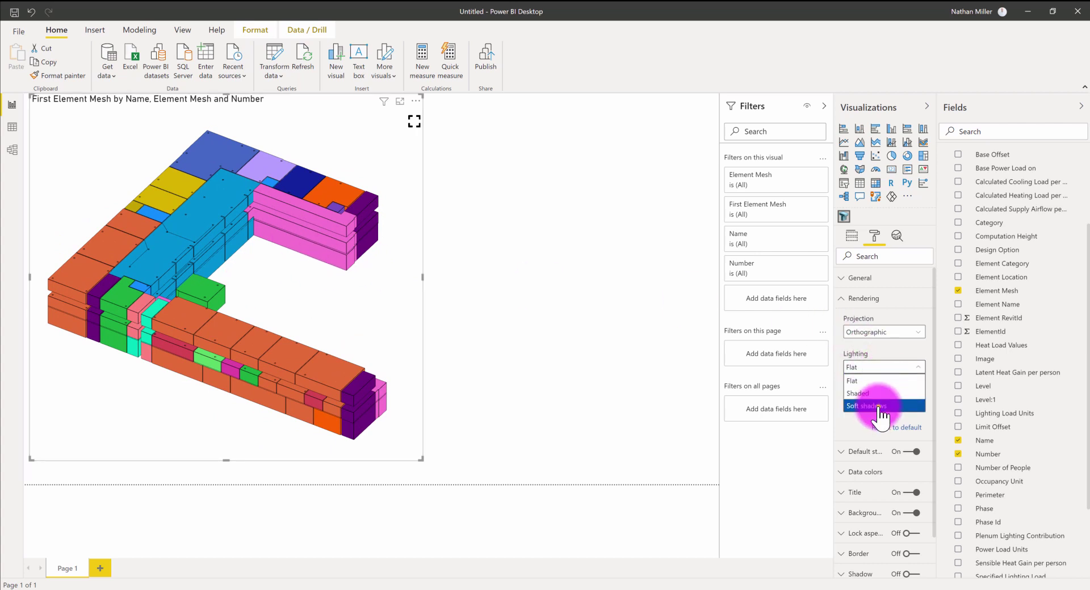
click(880, 405)
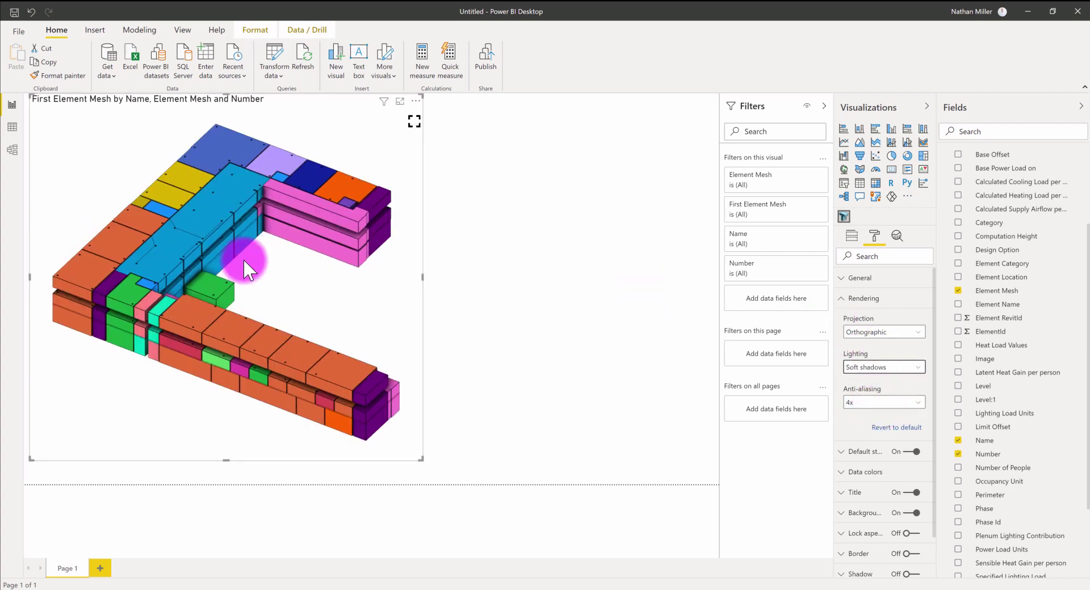
scroll(274, 288, up, 2)
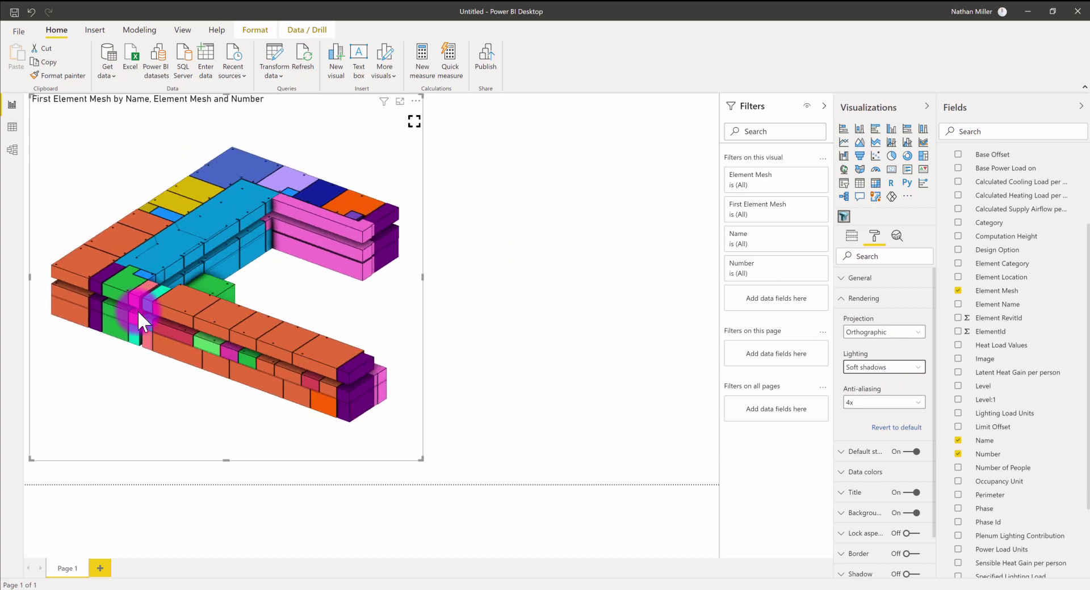
scroll(149, 326, up, 2)
drag(152, 339, 281, 308)
scroll(280, 308, down, 4)
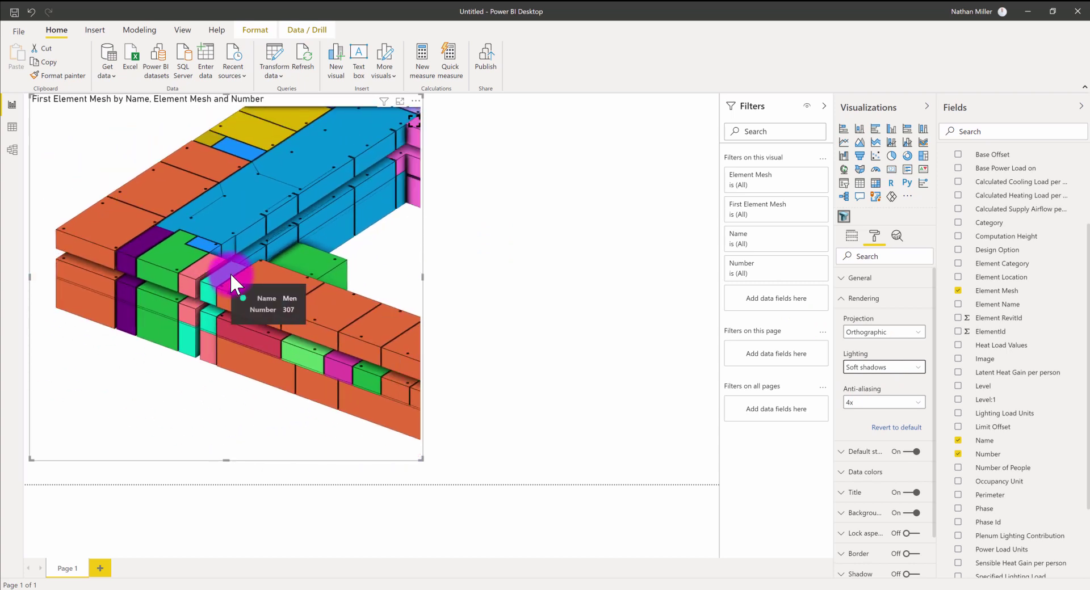
drag(322, 210, 296, 270)
Step: Set the model lighting back to Shaded and reselect the 3D visual
click(880, 366)
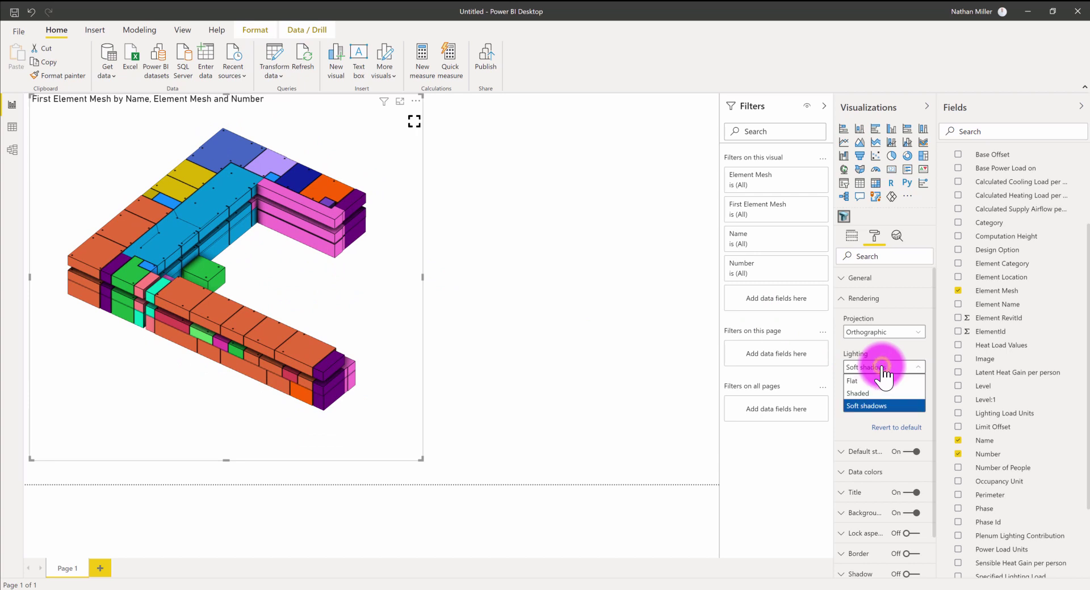
click(873, 392)
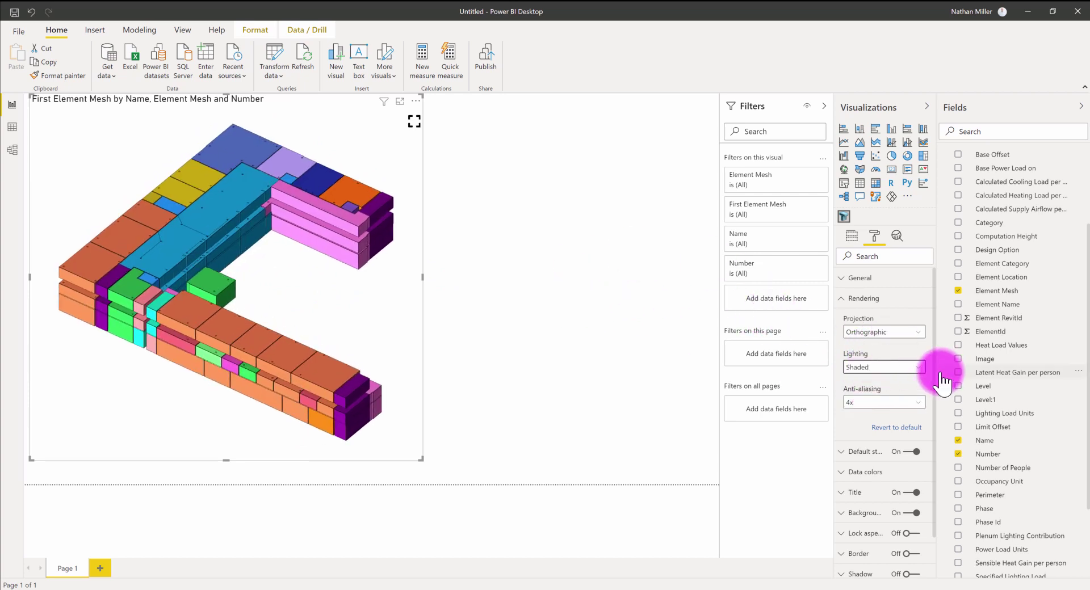
click(901, 367)
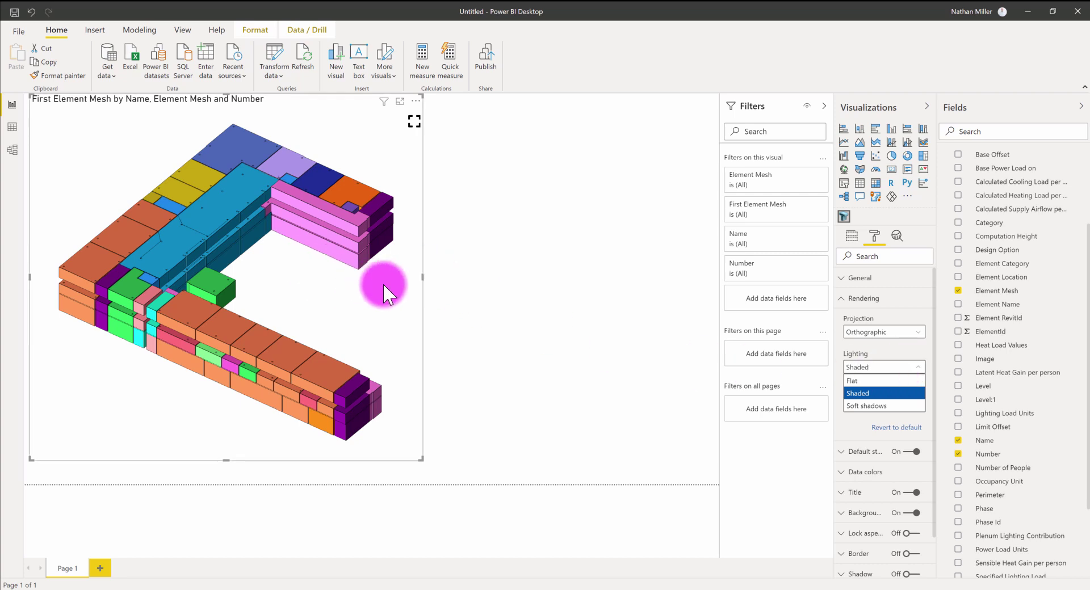
click(533, 332)
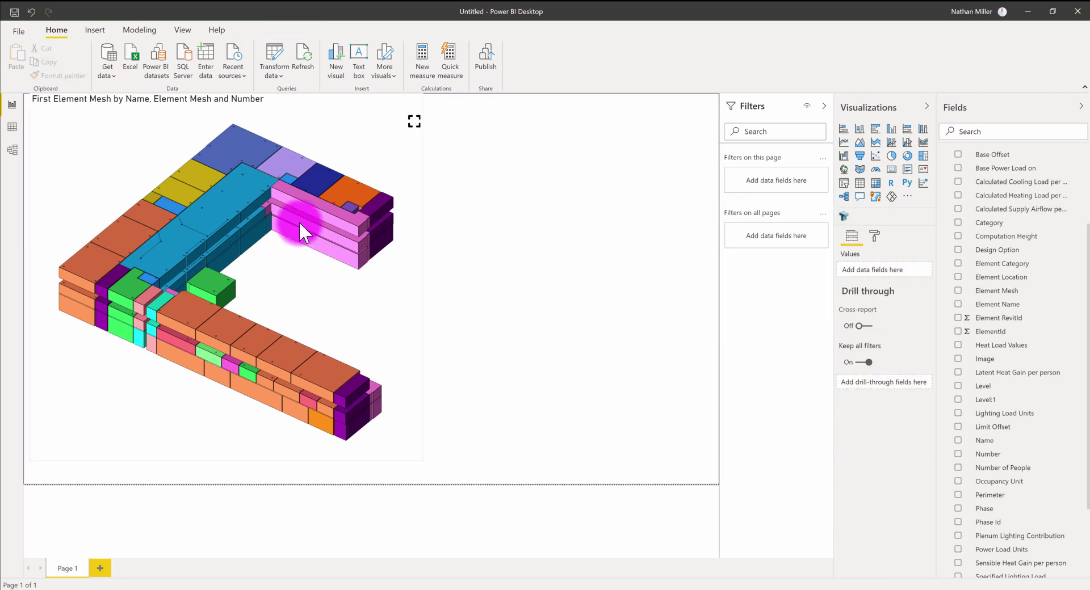
click(264, 108)
click(873, 240)
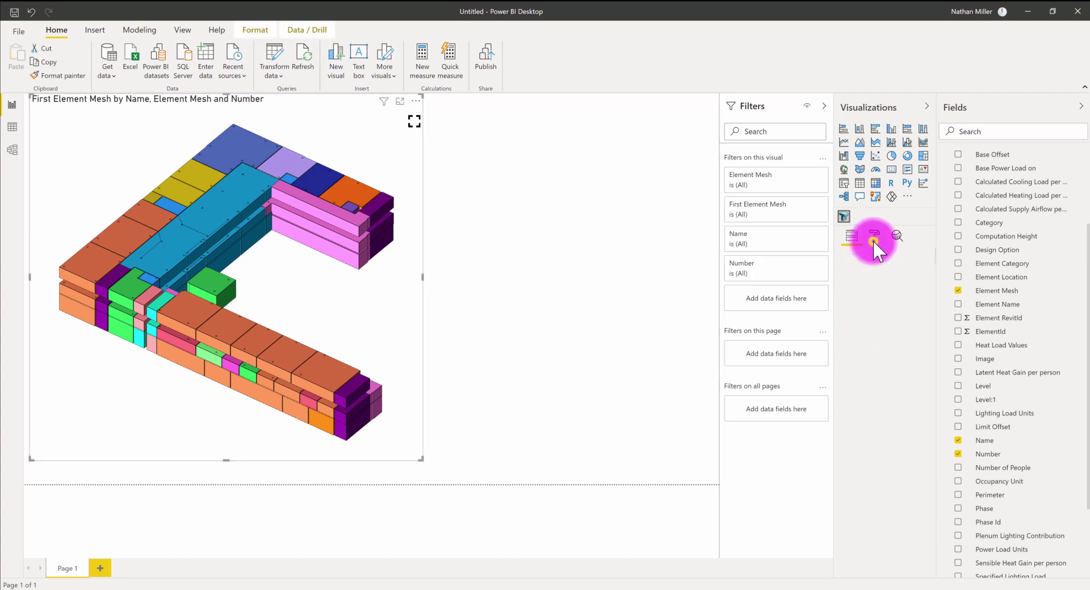
click(839, 340)
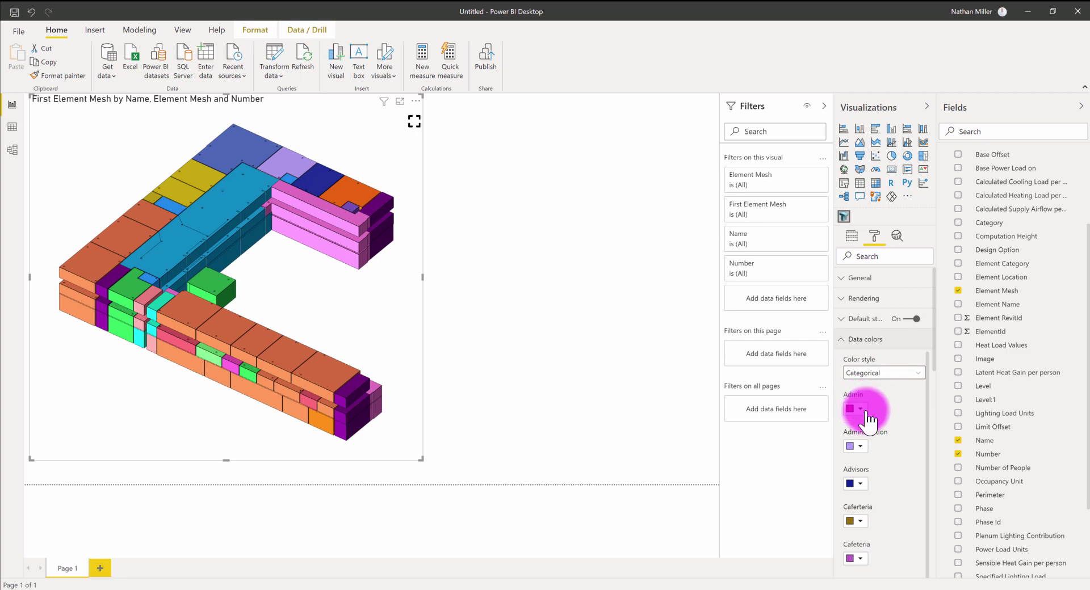
scroll(873, 441, down, 5)
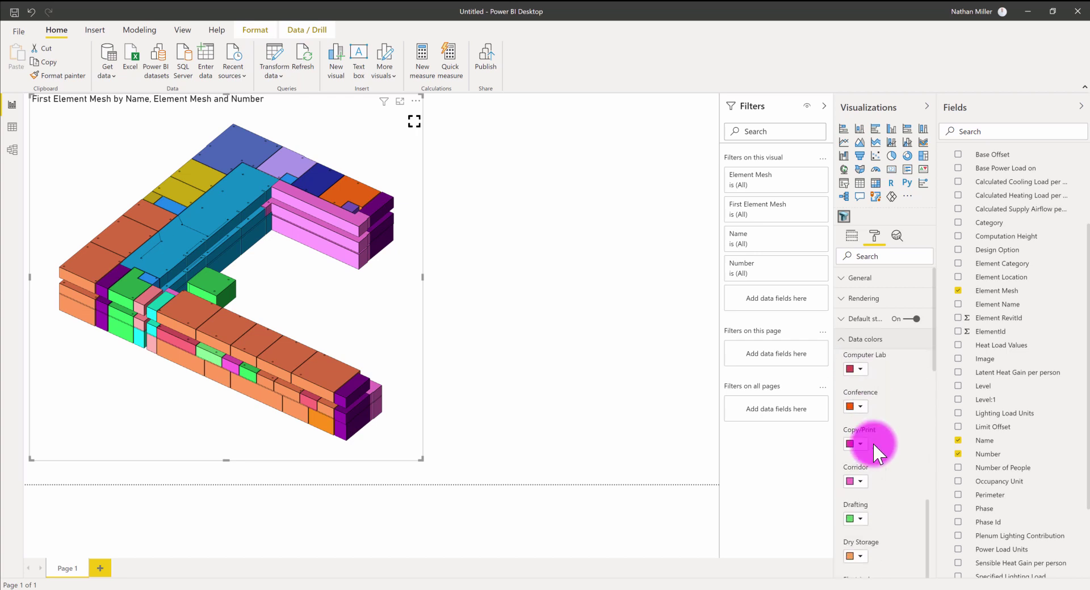
scroll(873, 442, up, 5)
scroll(872, 448, down, 1)
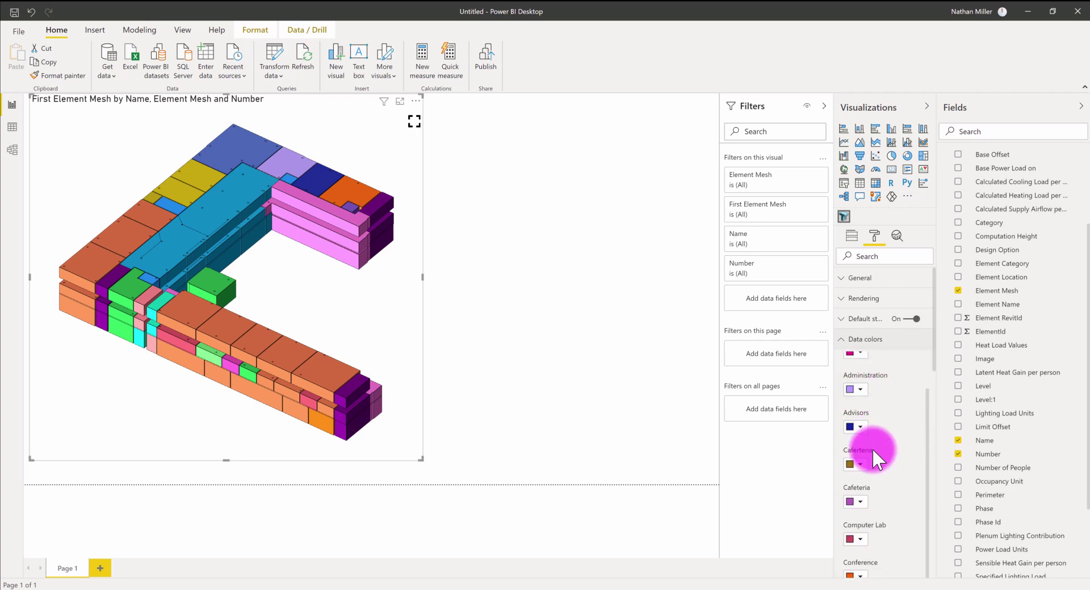
scroll(872, 448, down, 3)
scroll(857, 454, up, 5)
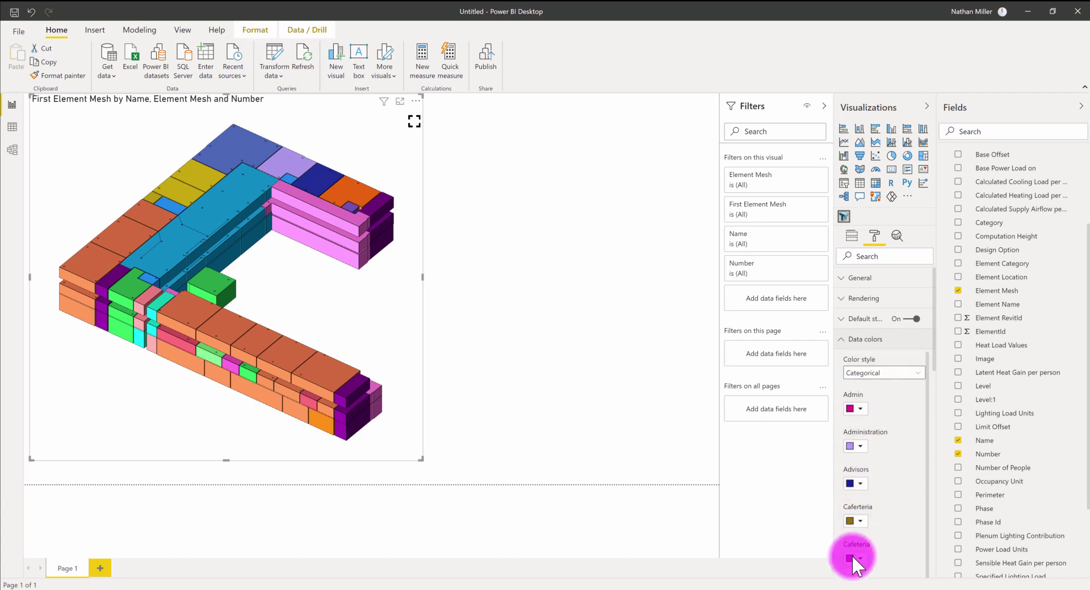
click(874, 373)
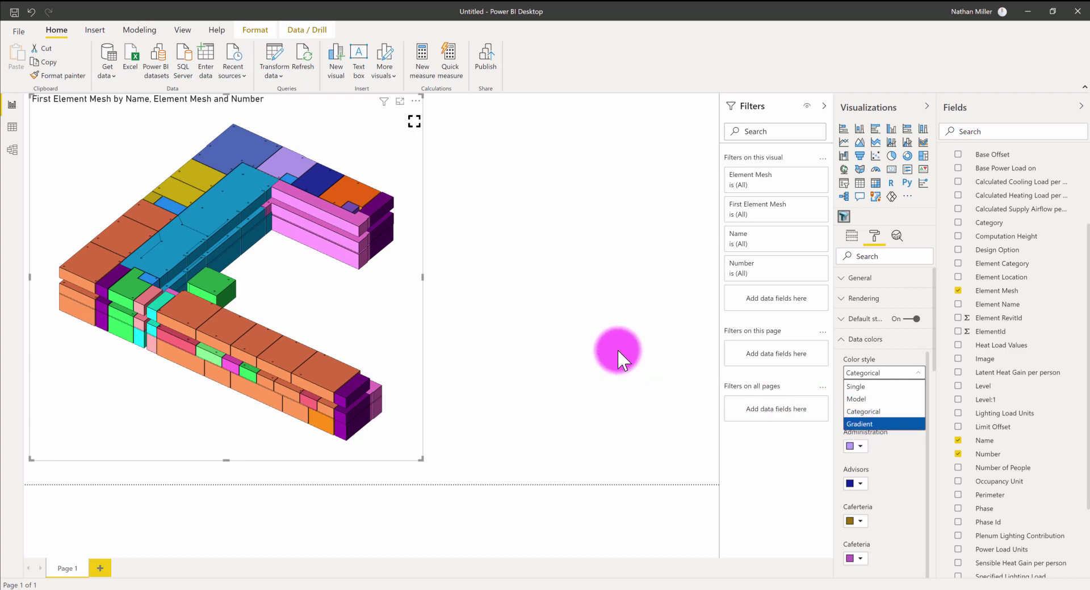
click(612, 354)
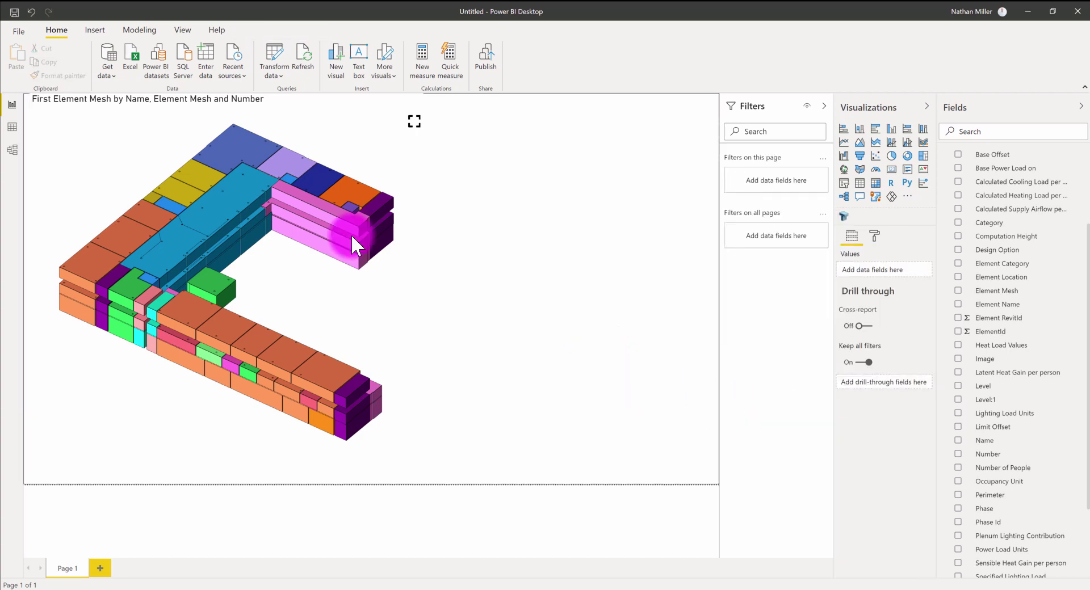
click(318, 104)
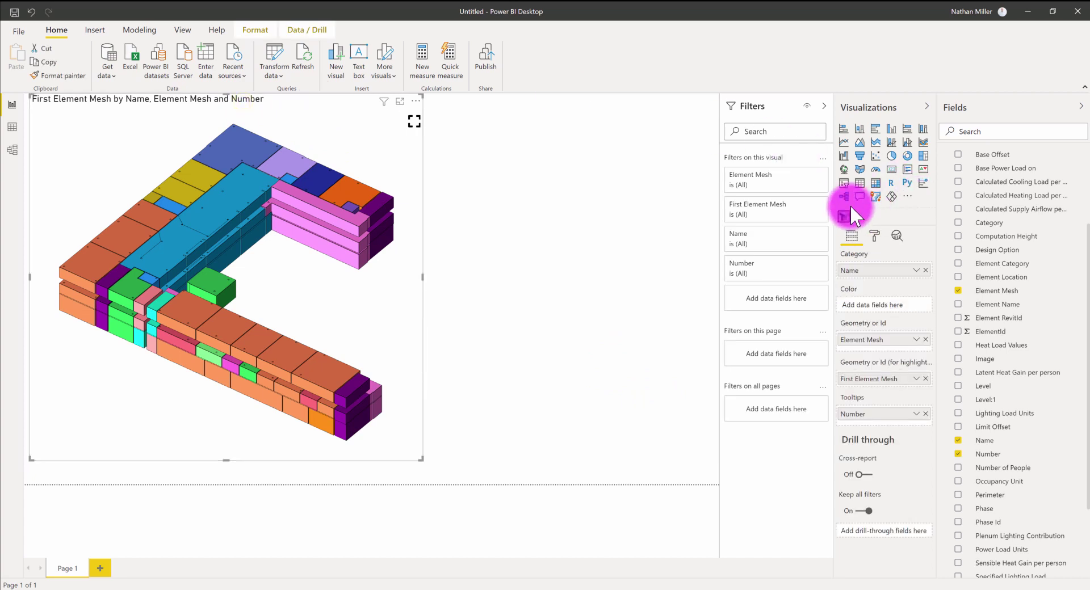
click(874, 236)
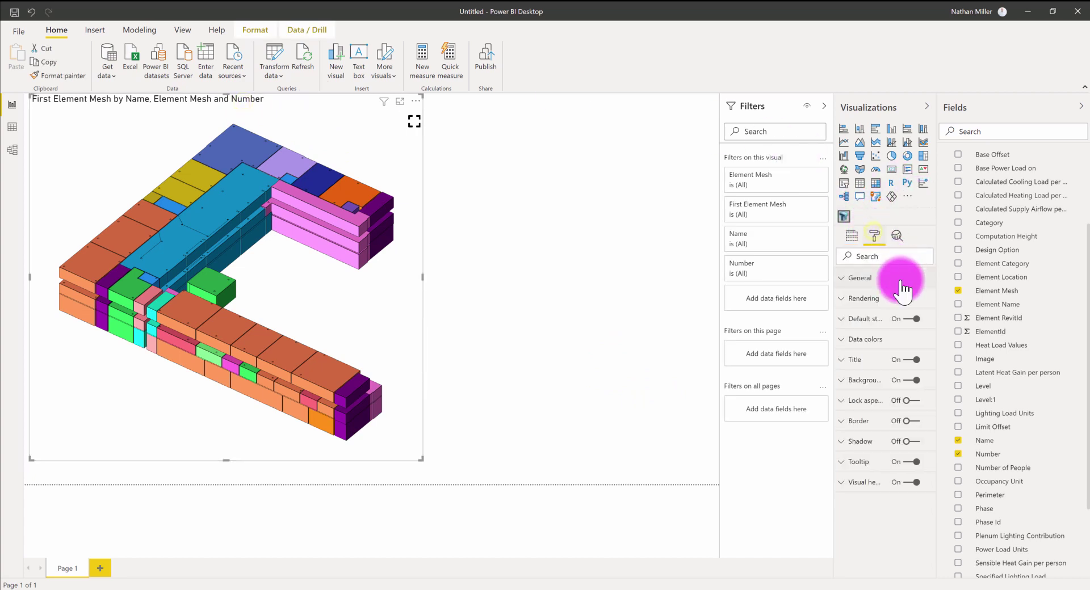
click(843, 340)
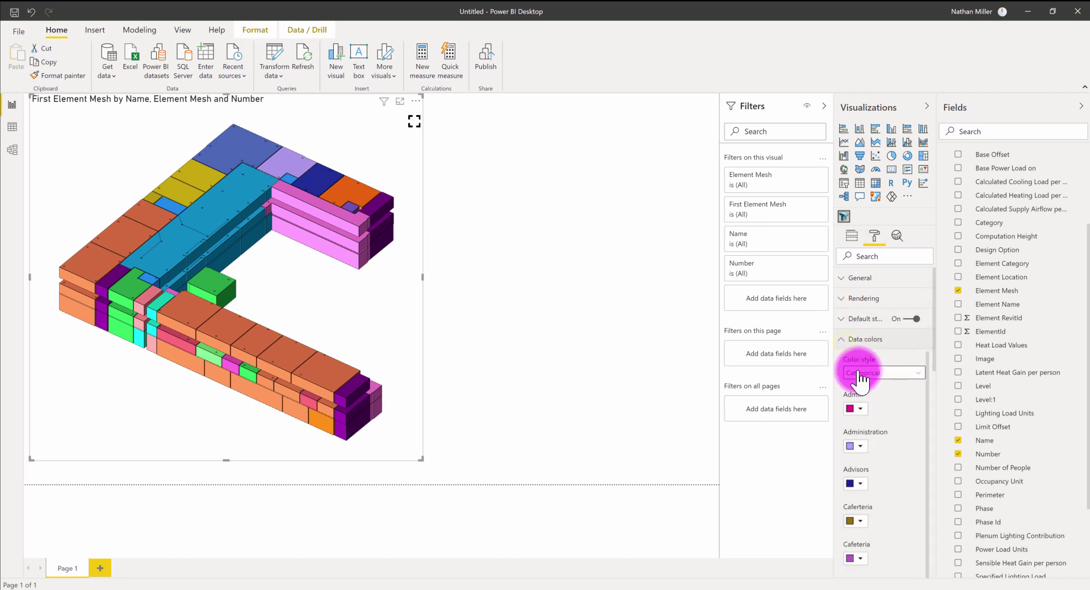
click(842, 319)
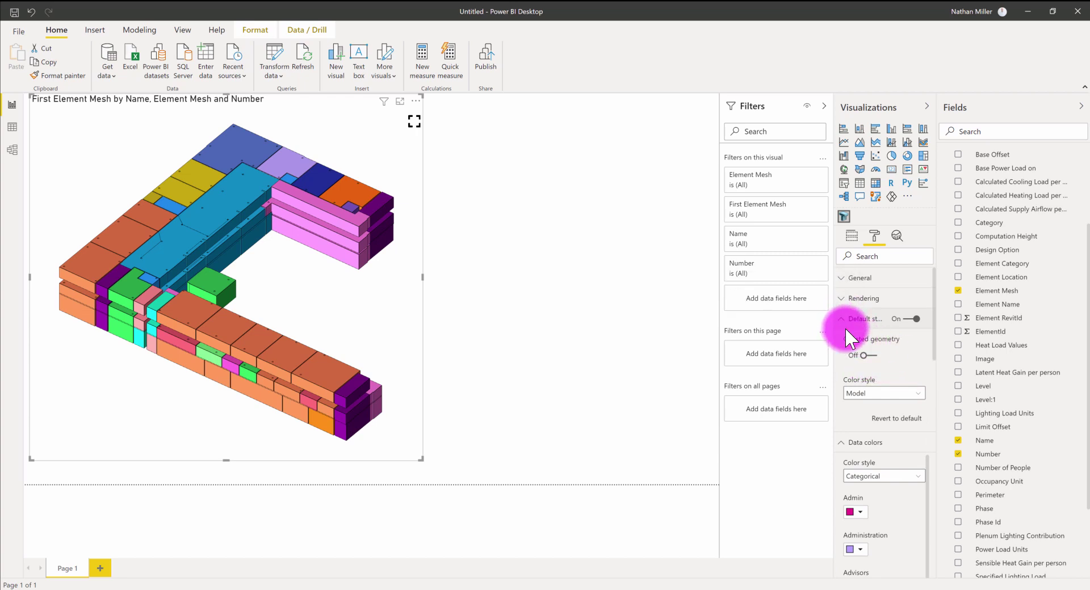
click(842, 320)
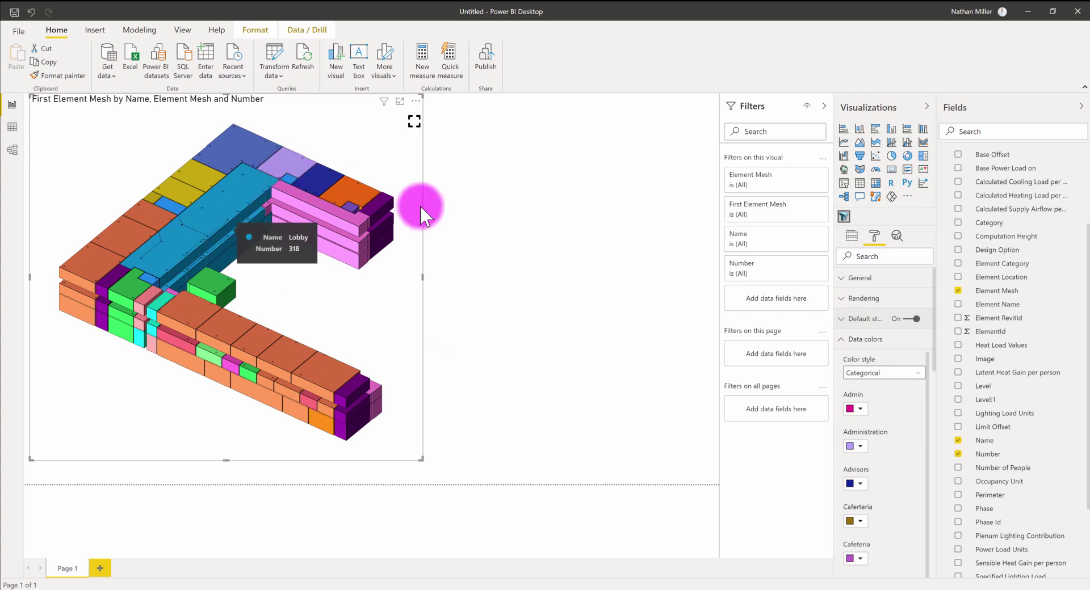
click(855, 346)
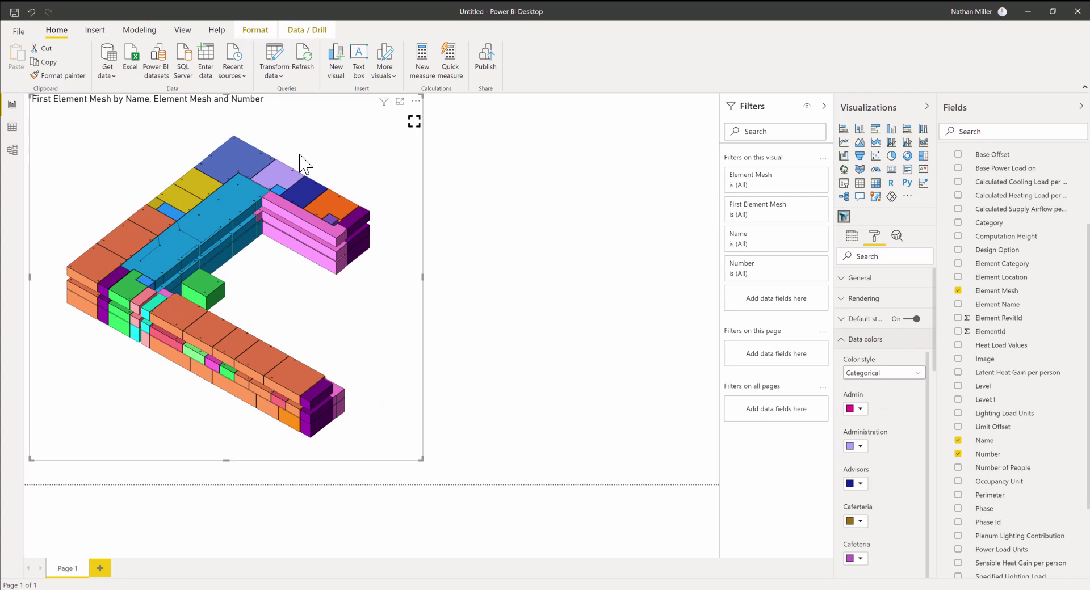
Step: Create a new slicer on the page using the Name field
click(578, 239)
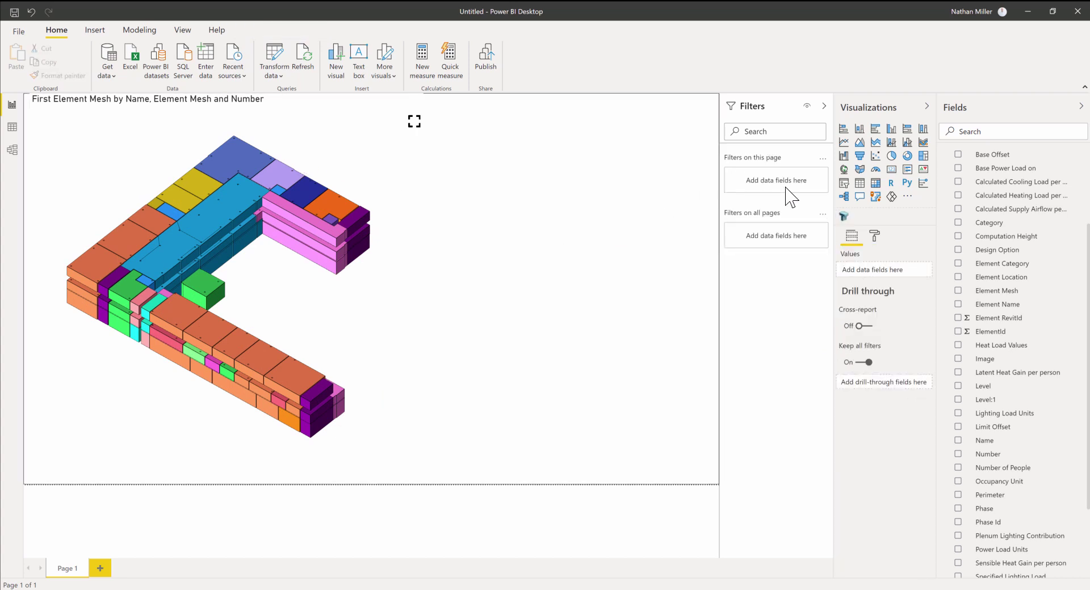
click(844, 182)
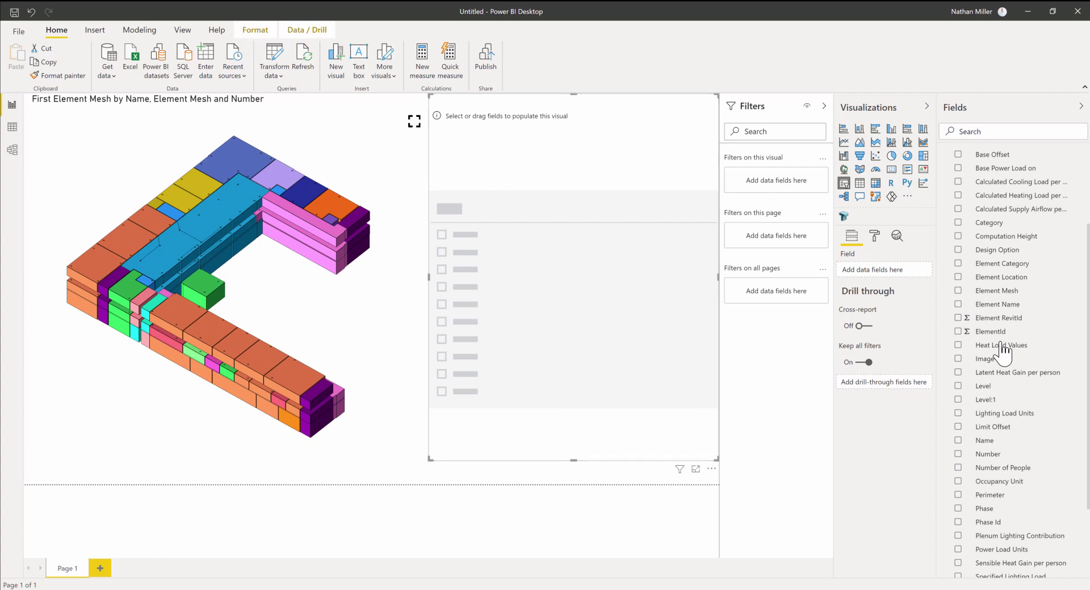
drag(985, 443, 901, 282)
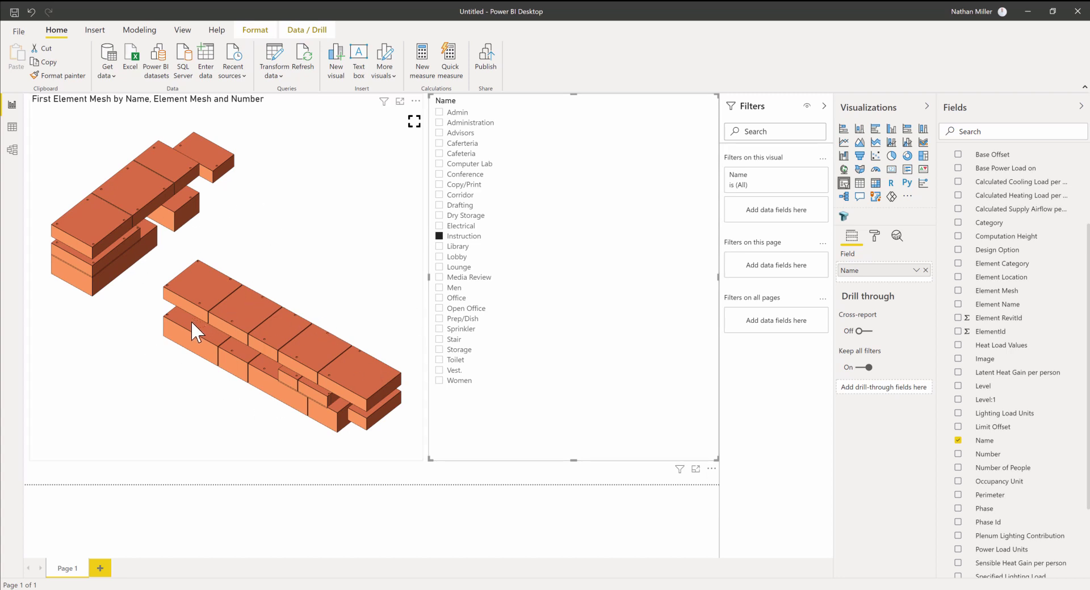
Step: Test the Name slicer by filtering the 3D visual to Lobby and Instruction rooms
drag(175, 336, 246, 310)
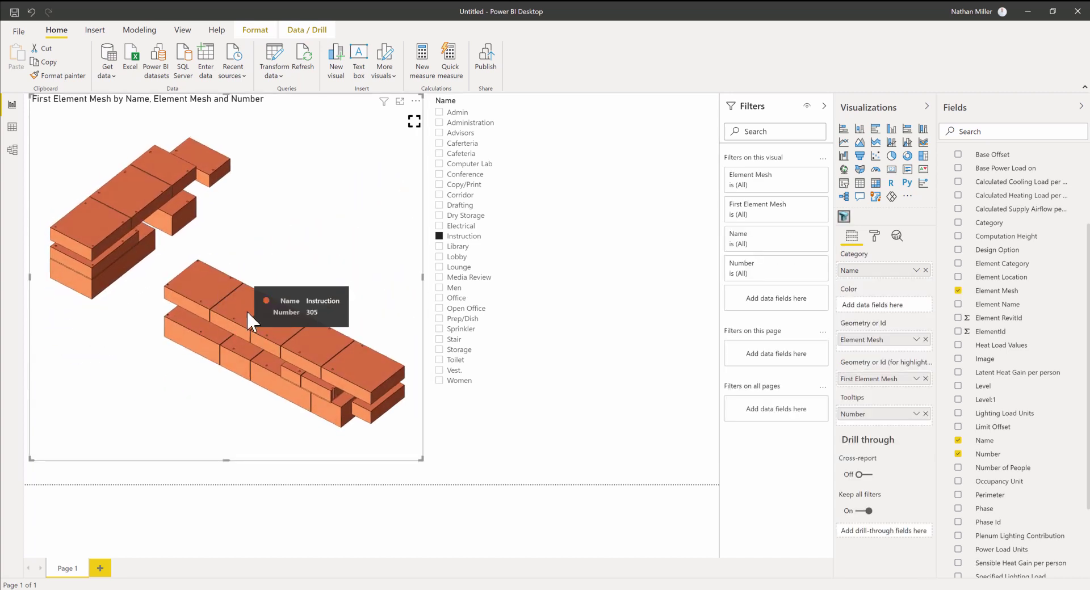
right_click(298, 338)
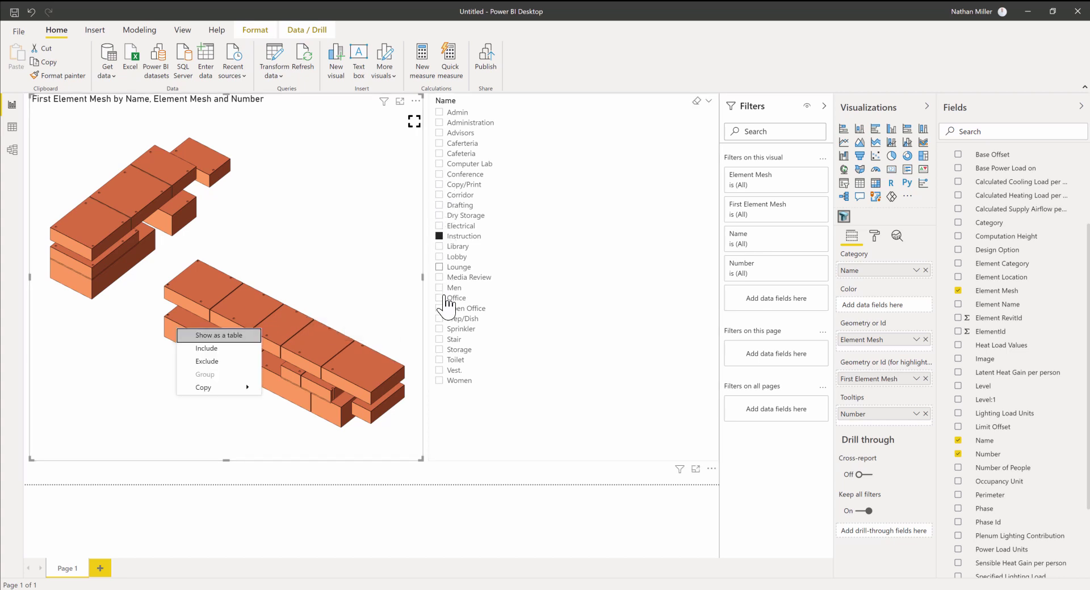
click(438, 257)
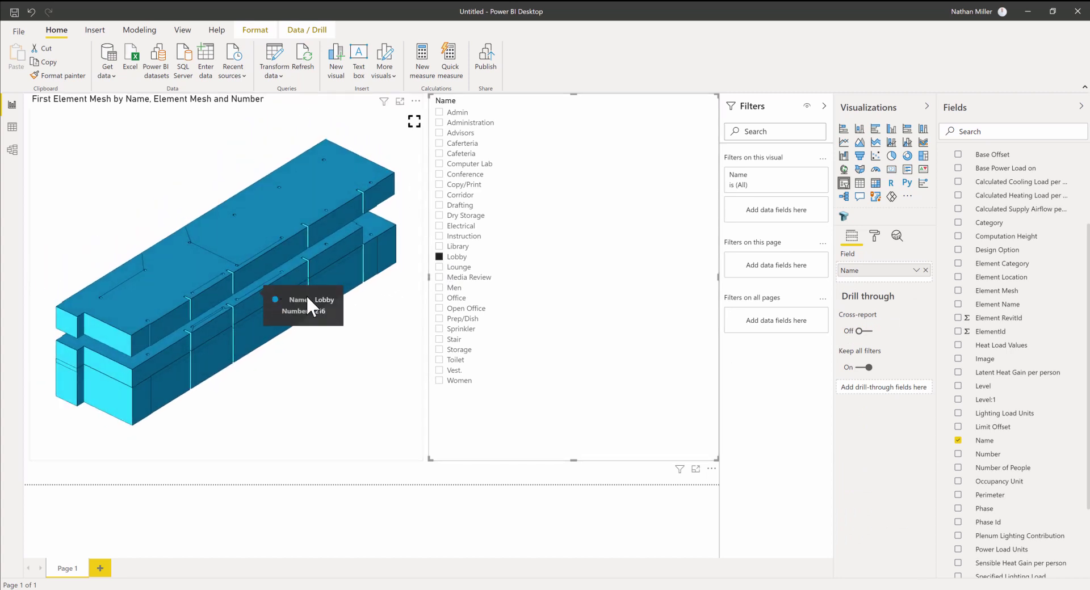
ctrl+click(442, 236)
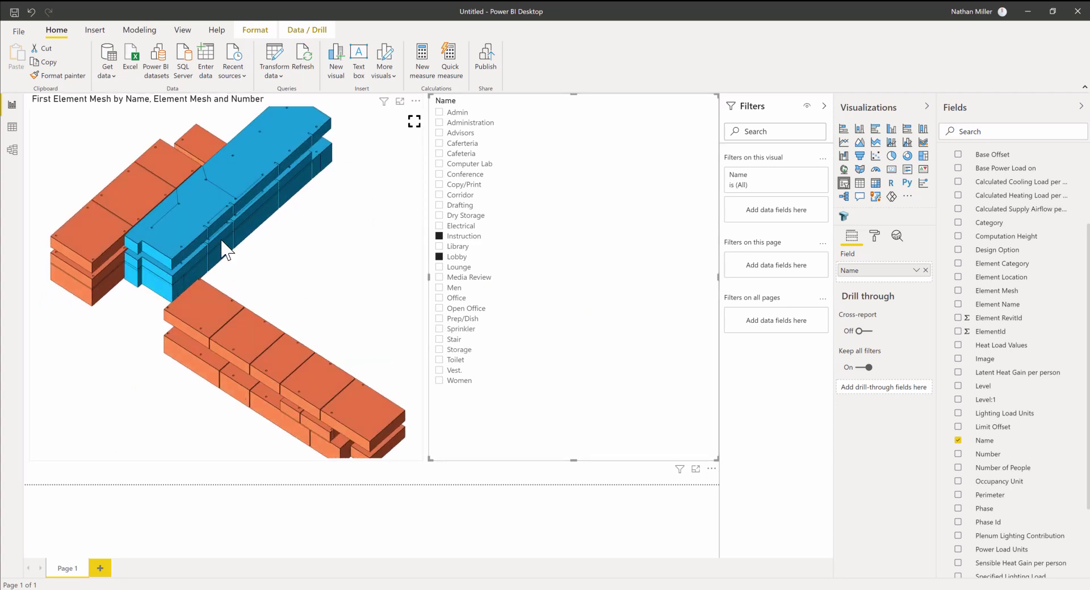
right_click(222, 237)
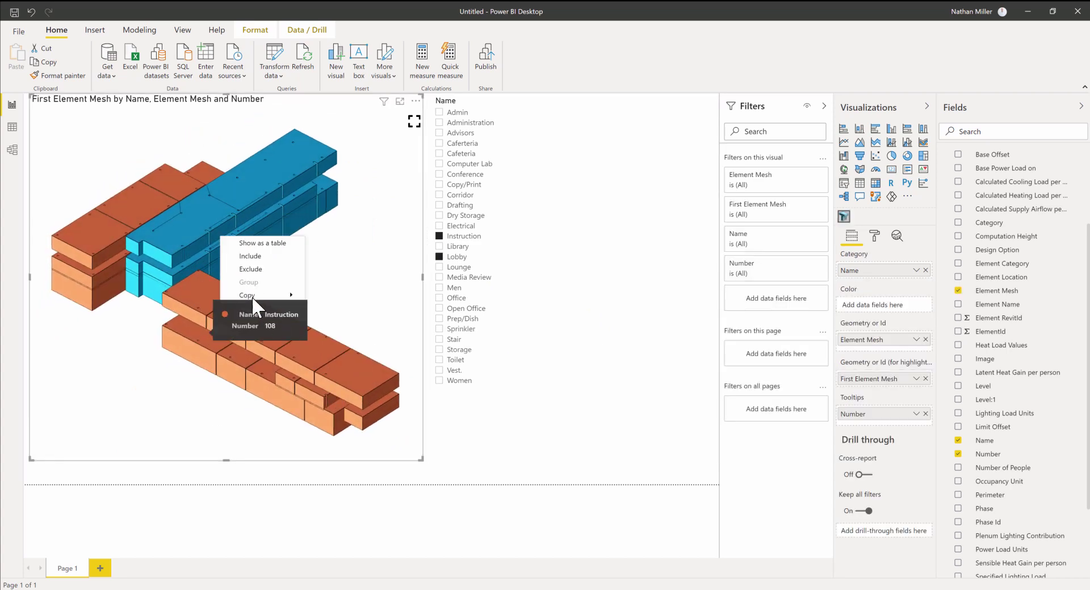
mouse_move(261, 295)
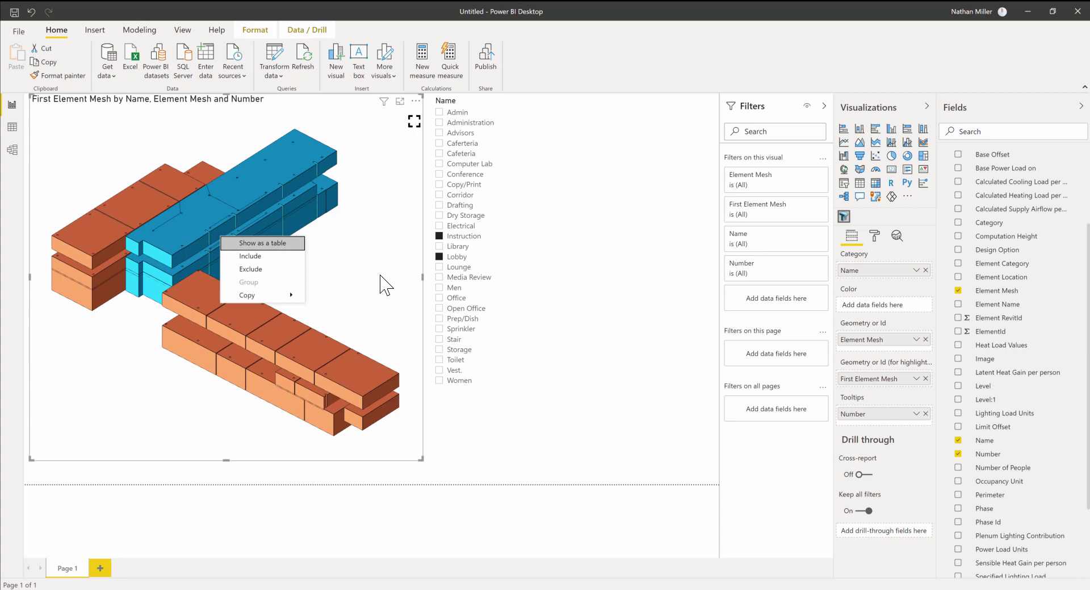
key(Escape)
Step: Drag the slicer's bottom edge up and clear the Name filter
click(533, 457)
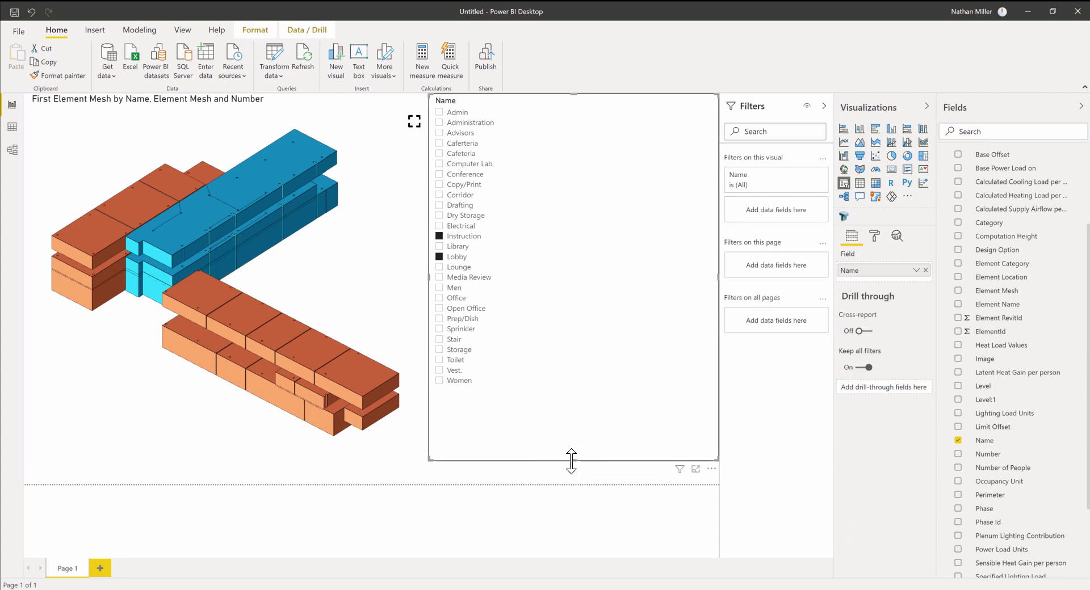
drag(572, 460, 573, 285)
click(442, 259)
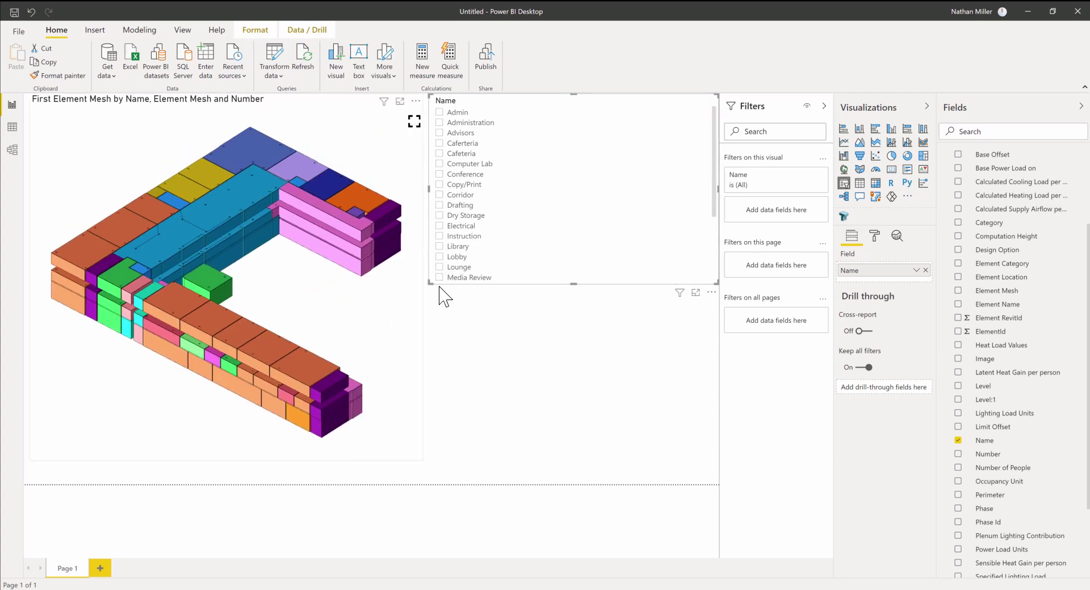
Step: Add a stacked column chart with Name on the axis and ElementId as values
click(590, 377)
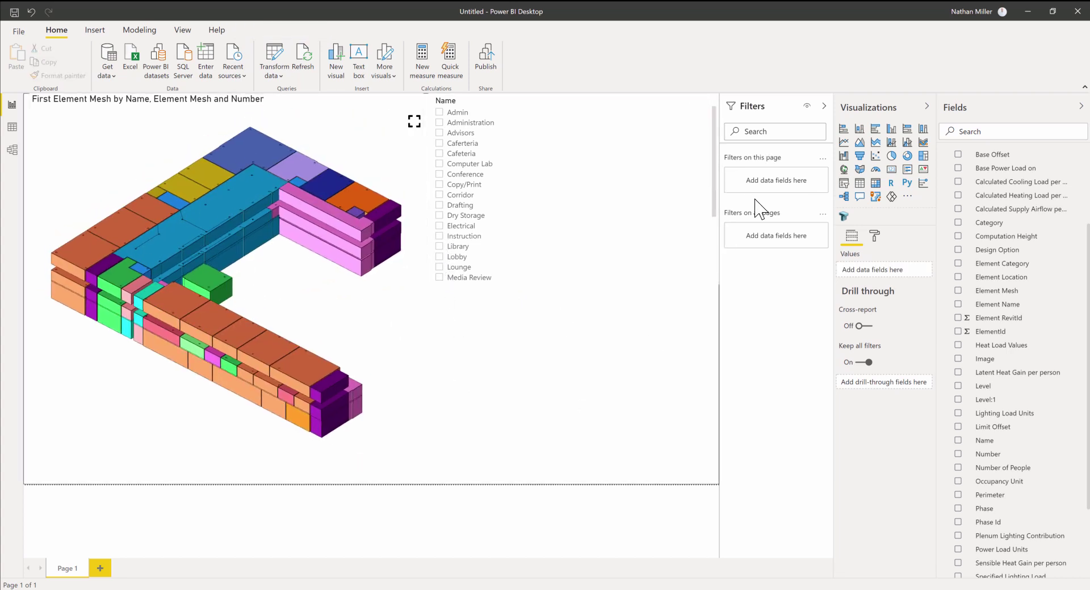
click(862, 133)
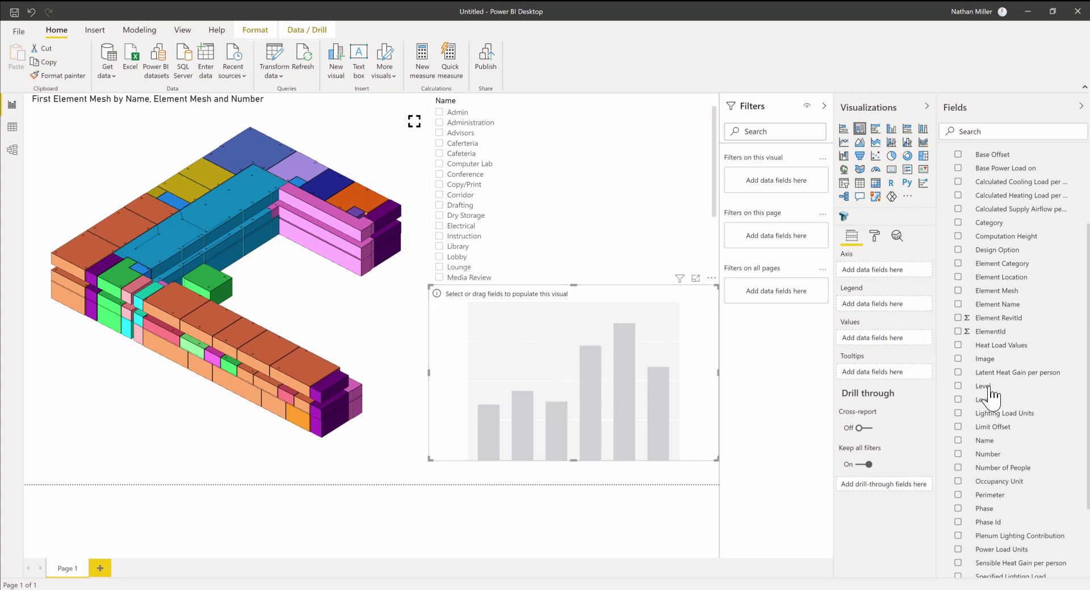
drag(986, 442, 890, 278)
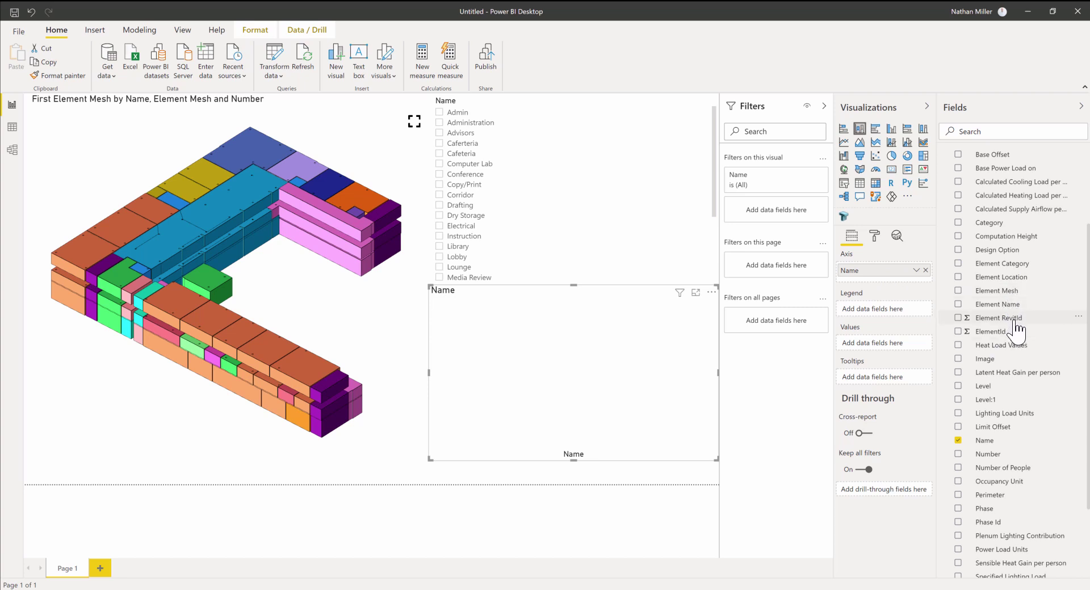
drag(1015, 329, 899, 345)
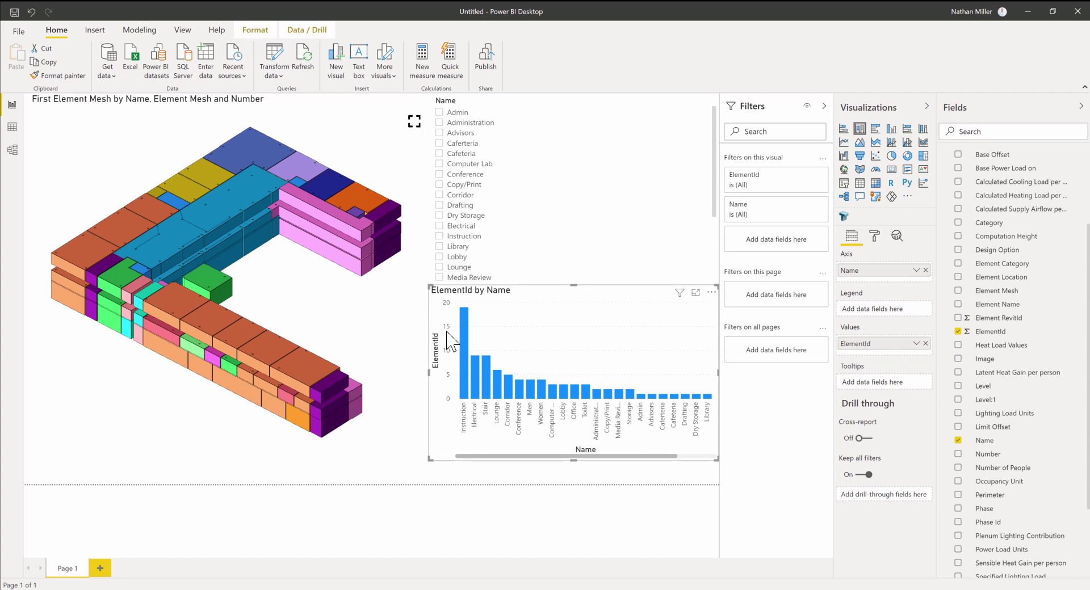
click(464, 392)
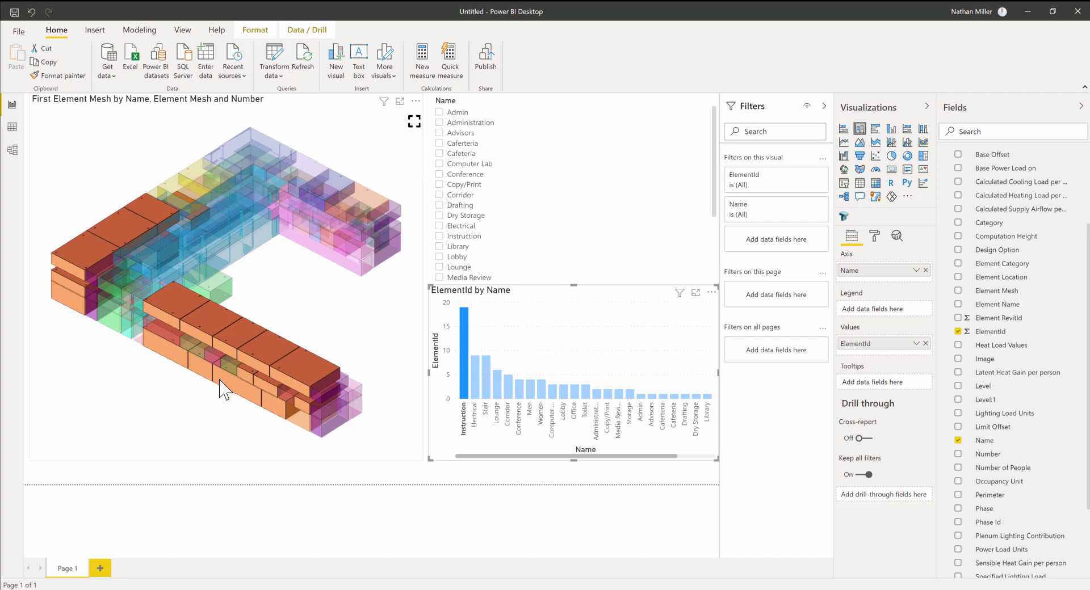
click(477, 384)
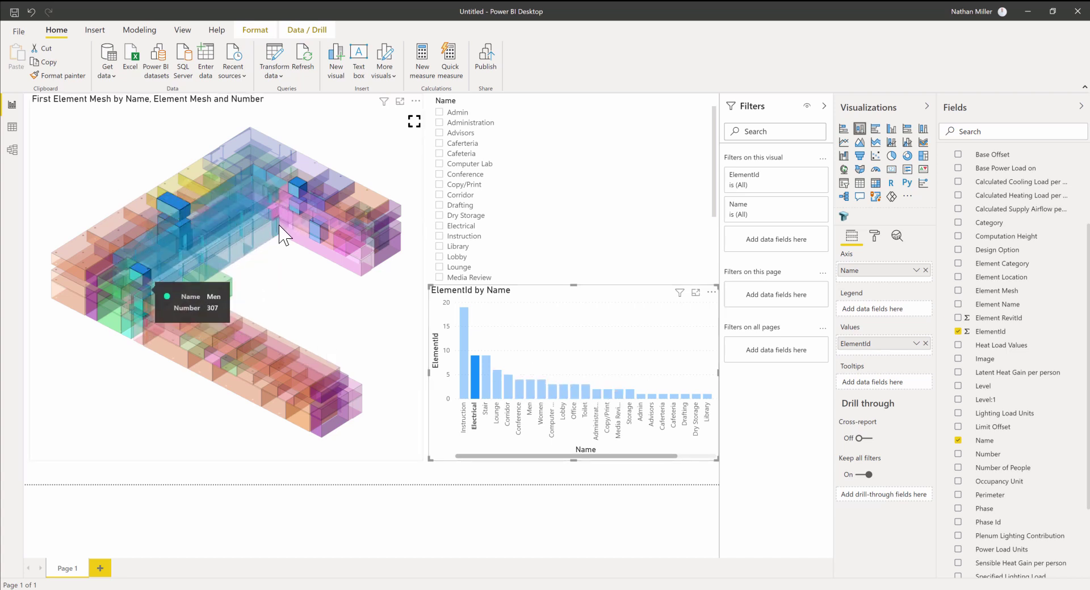
click(475, 390)
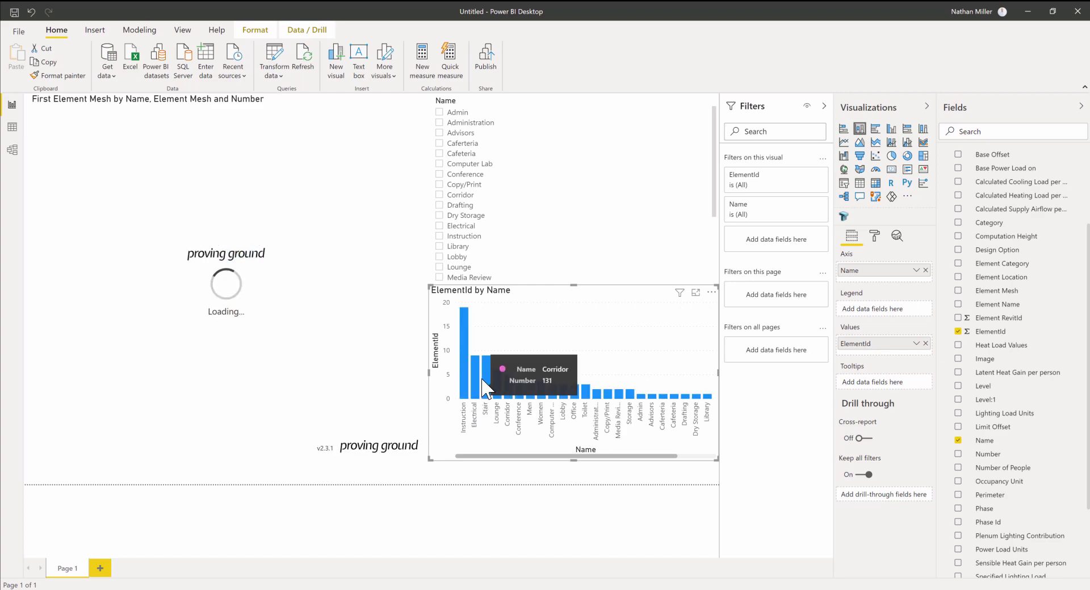
Step: Check Cafeteria, Instruction, Library and Lobby in the Name slicer
click(439, 154)
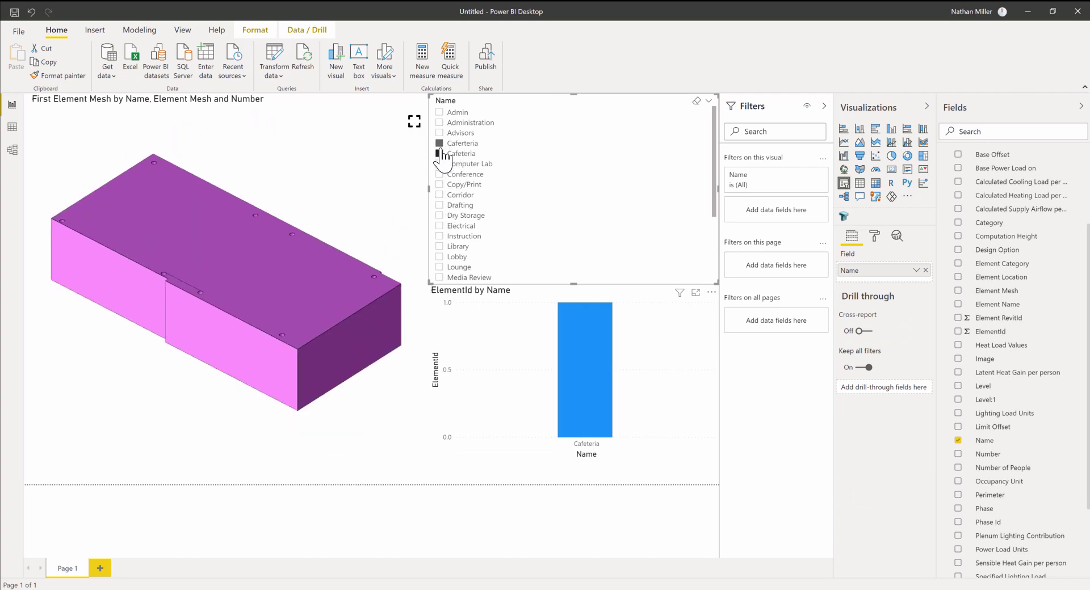
click(439, 146)
click(440, 236)
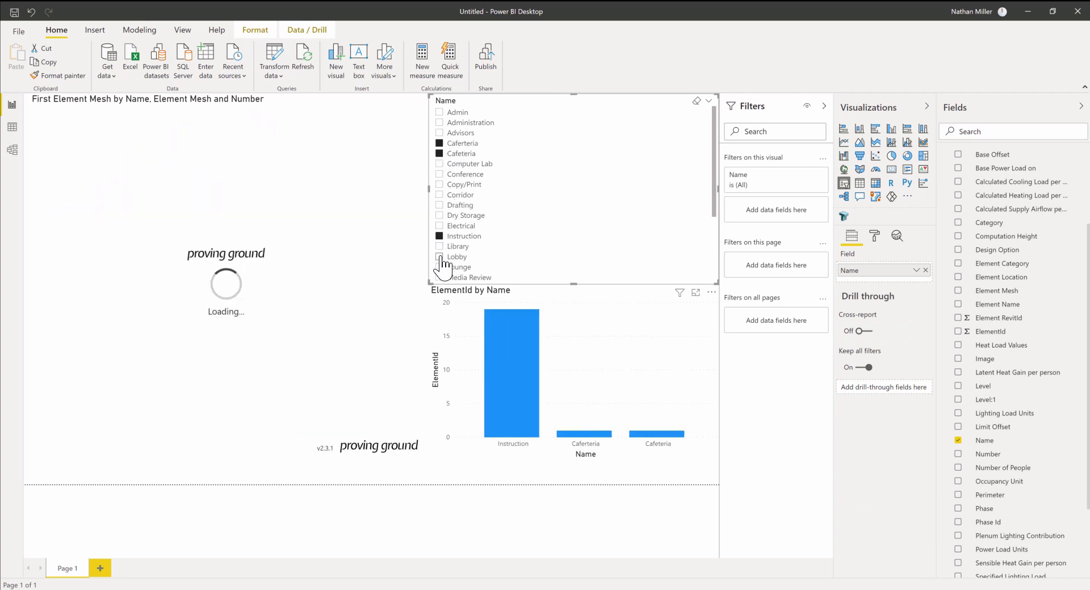
click(440, 247)
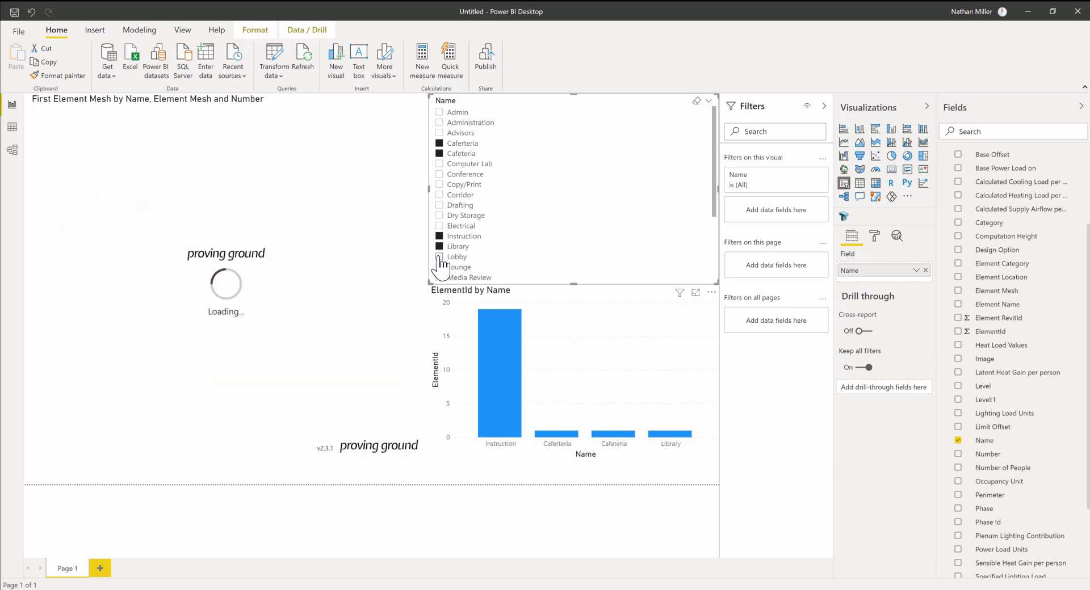
click(439, 256)
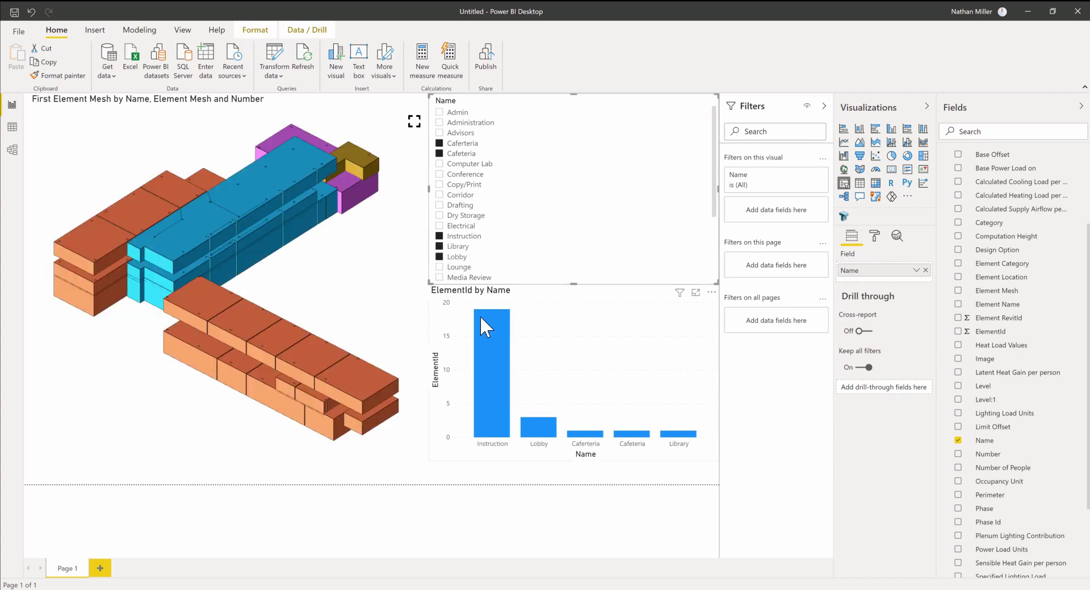
Step: Cross-filter via the Instruction and Lobby bars, then clear the chart and slicer selections
click(488, 418)
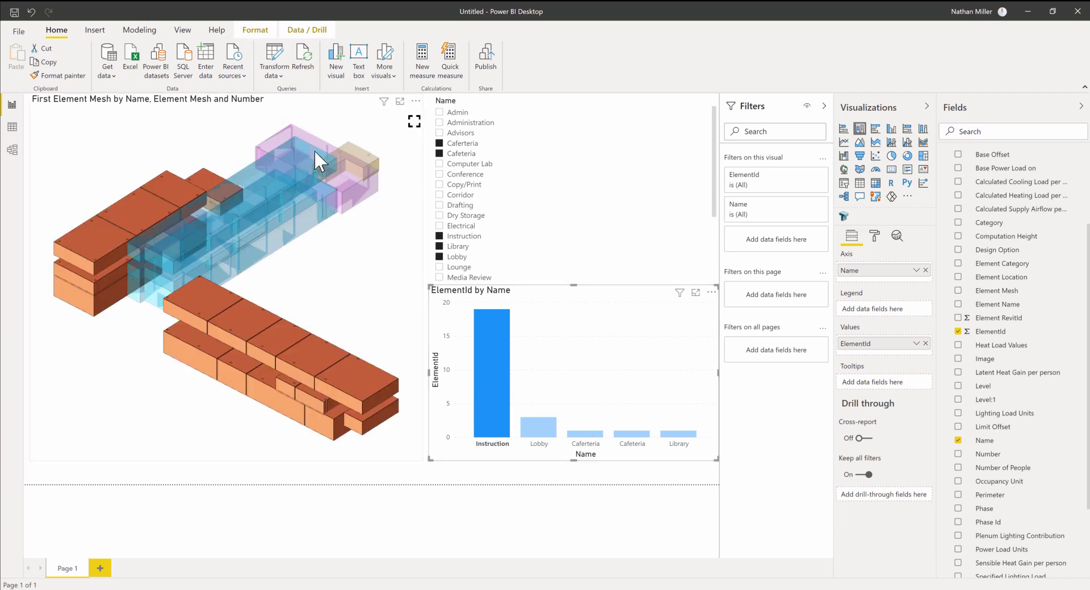
click(546, 434)
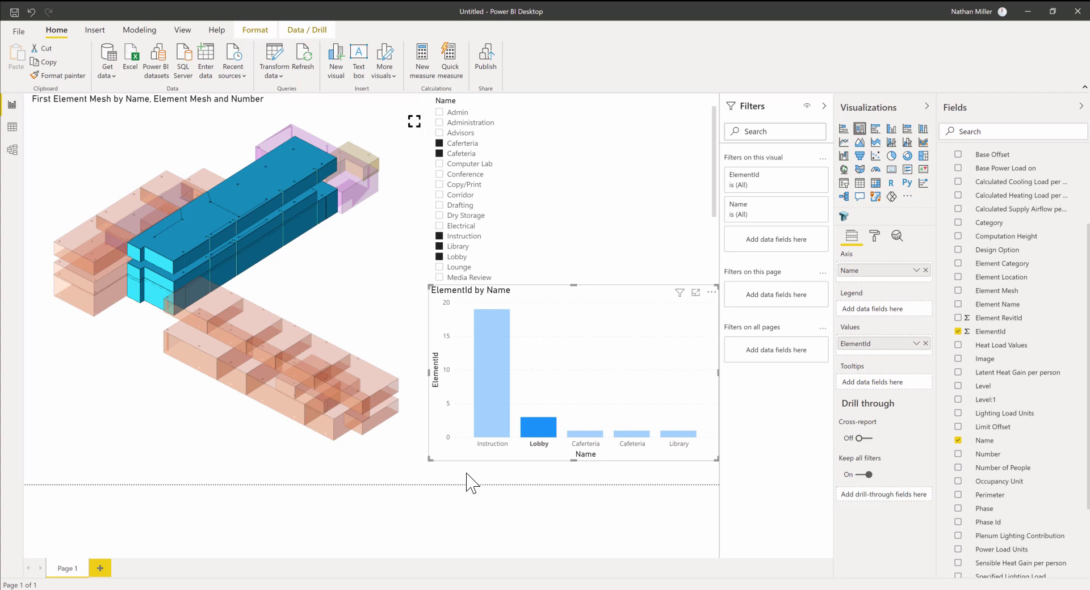
click(545, 431)
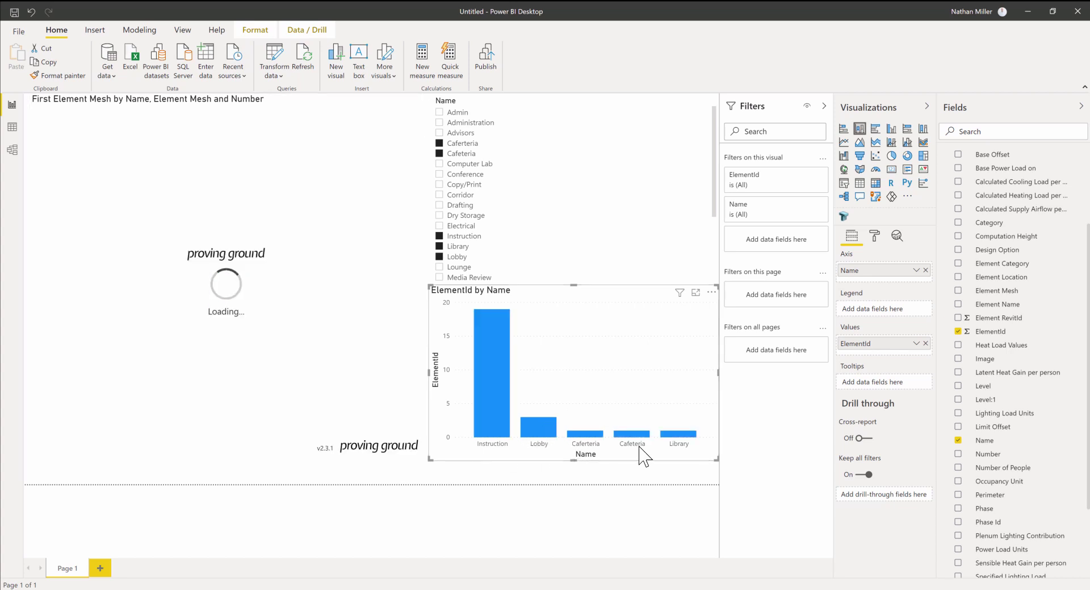
click(447, 154)
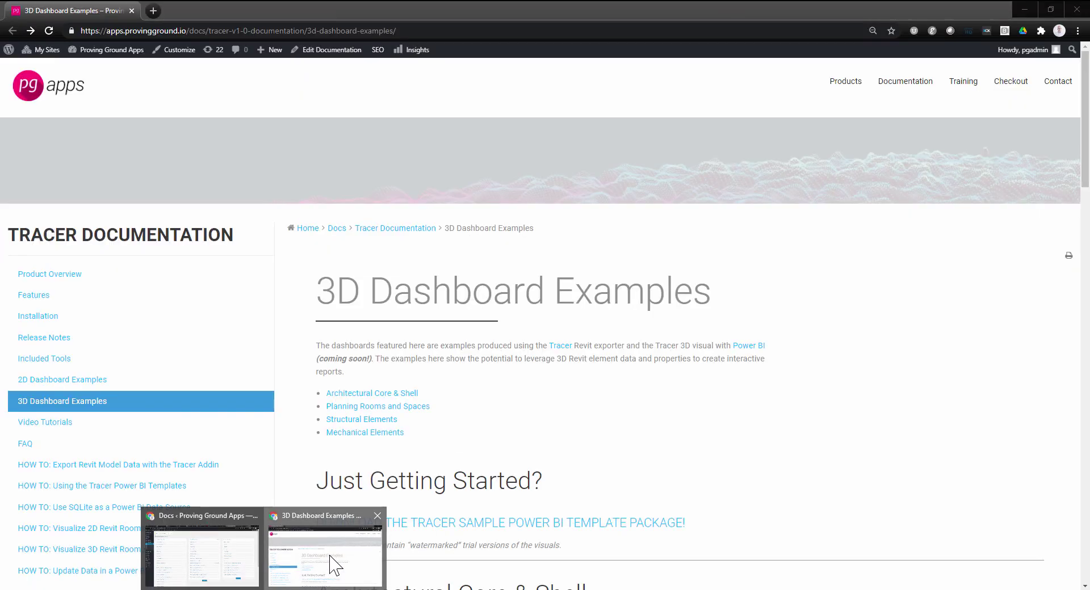
Step: Switch to the browser and scroll the 3D Dashboard Examples page to Structural Elements
click(336, 559)
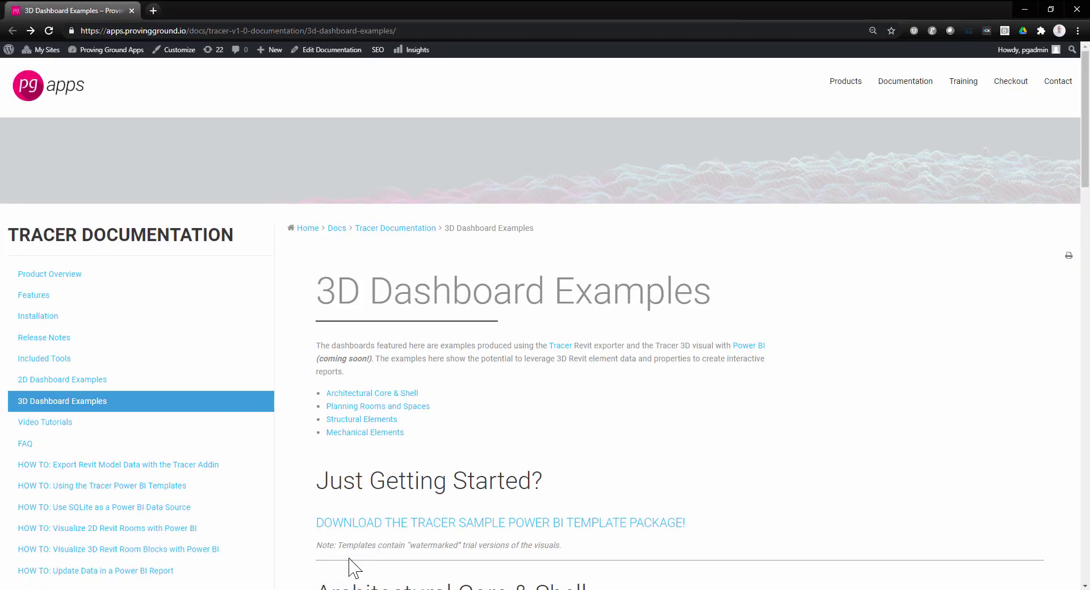
scroll(609, 385, down, 3)
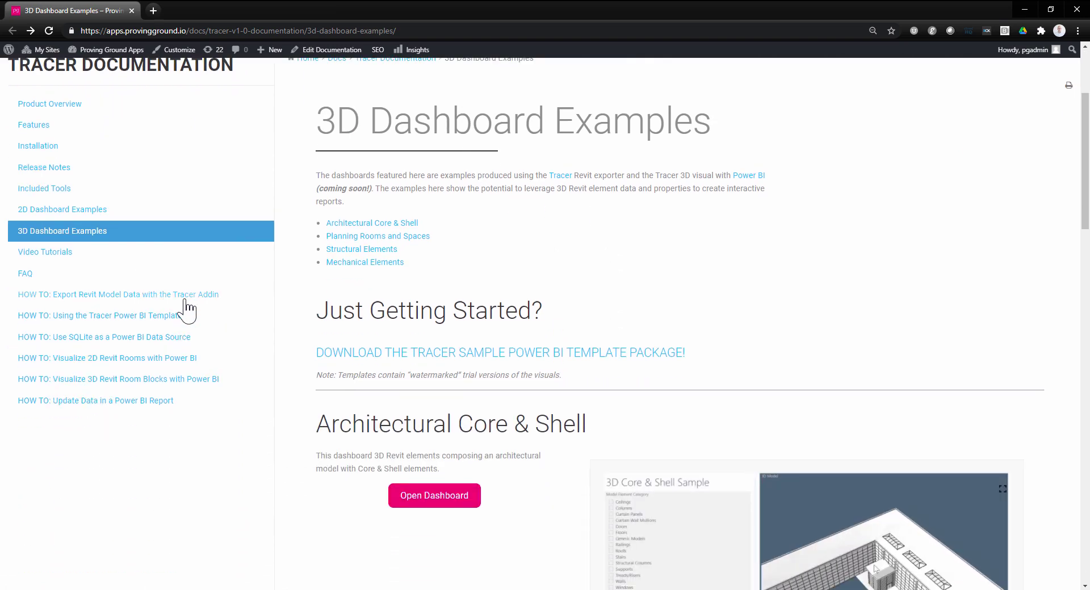
scroll(684, 328, down, 2)
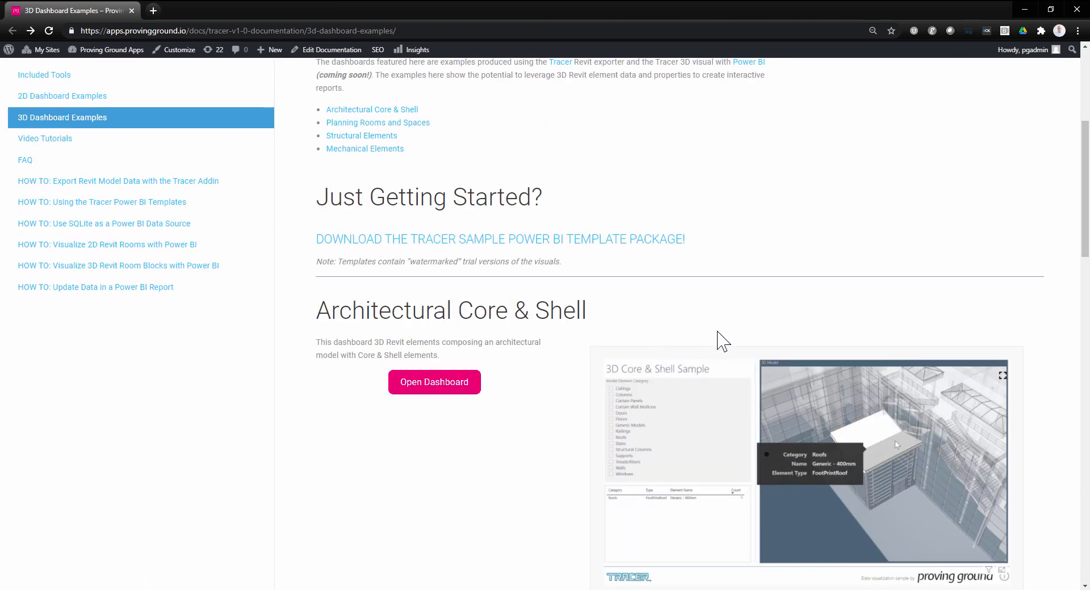
scroll(653, 341, up, 3)
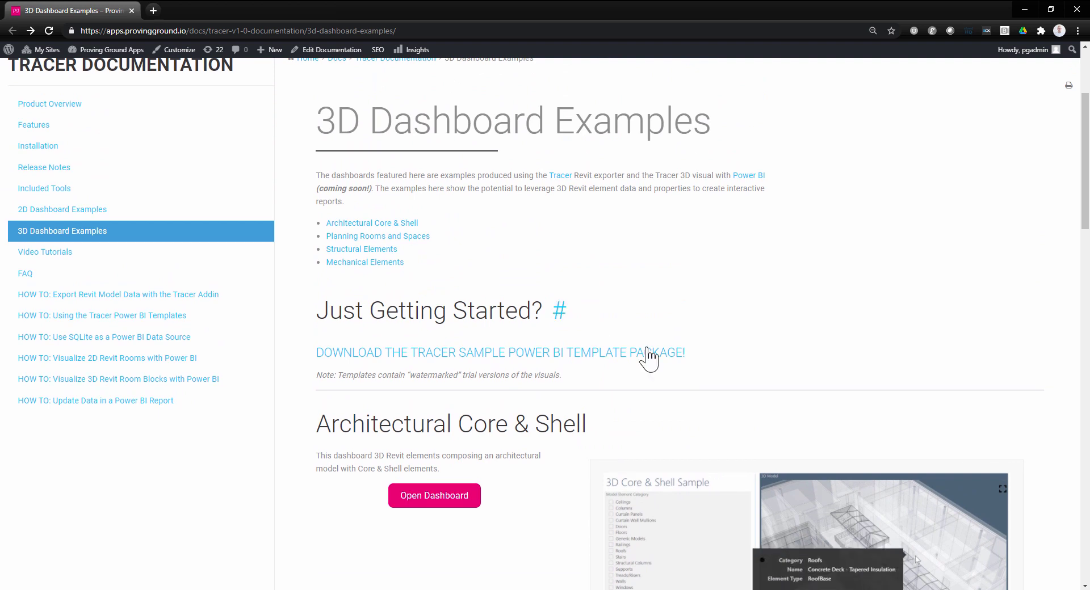
scroll(653, 390, down, 4)
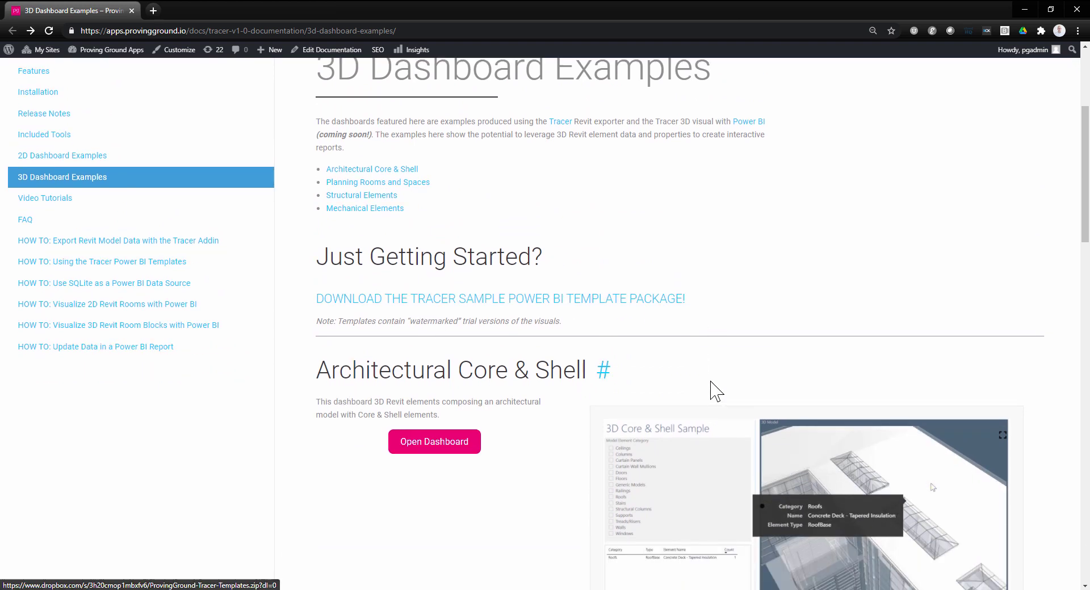
scroll(577, 382, down, 1)
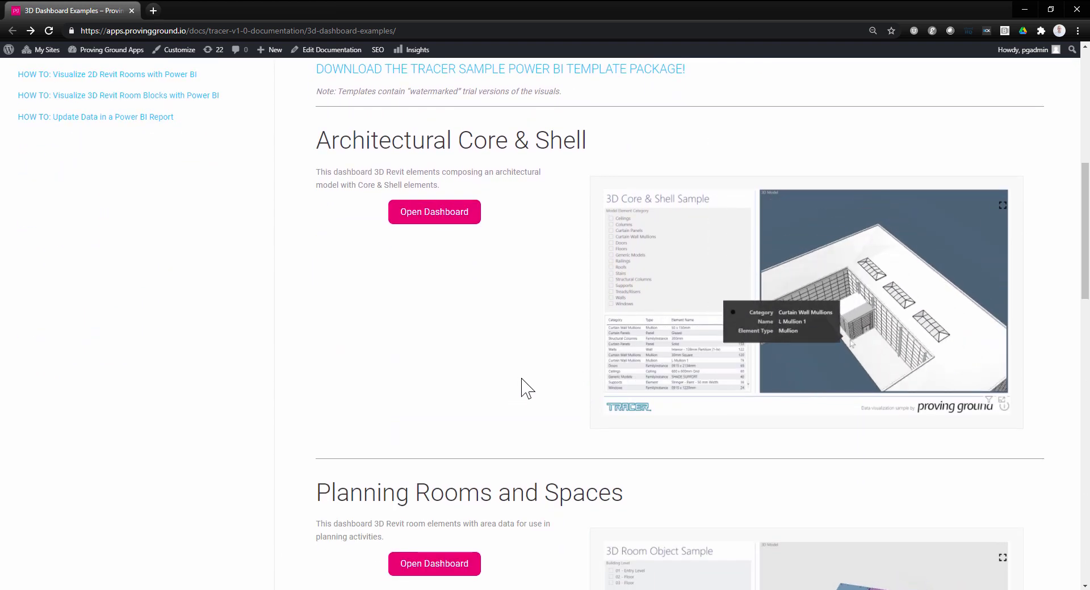
scroll(526, 387, down, 2)
scroll(526, 388, down, 4)
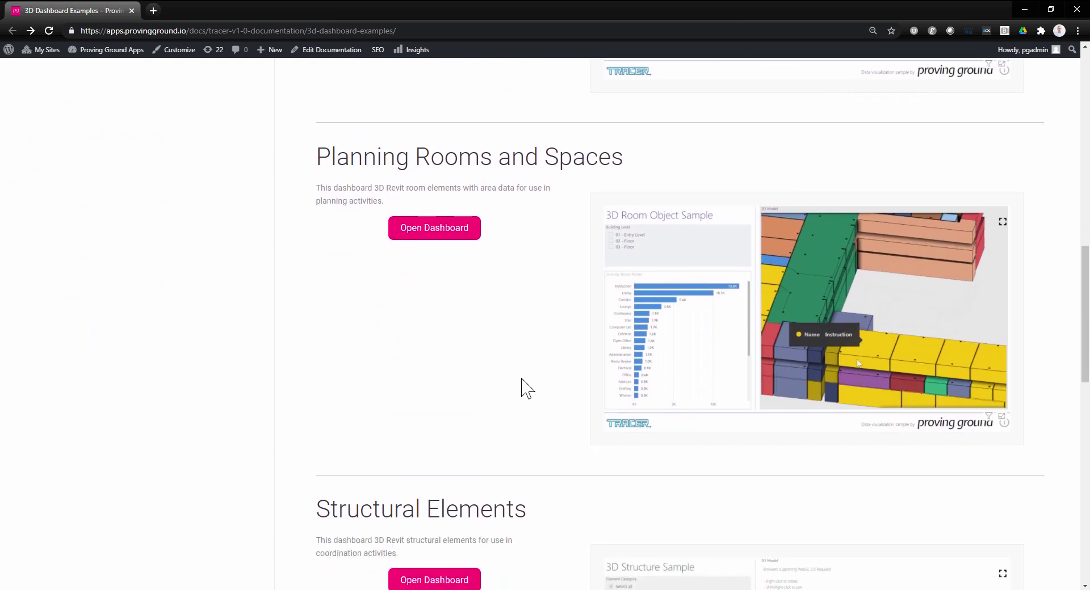
scroll(526, 388, down, 3)
scroll(521, 378, down, 1)
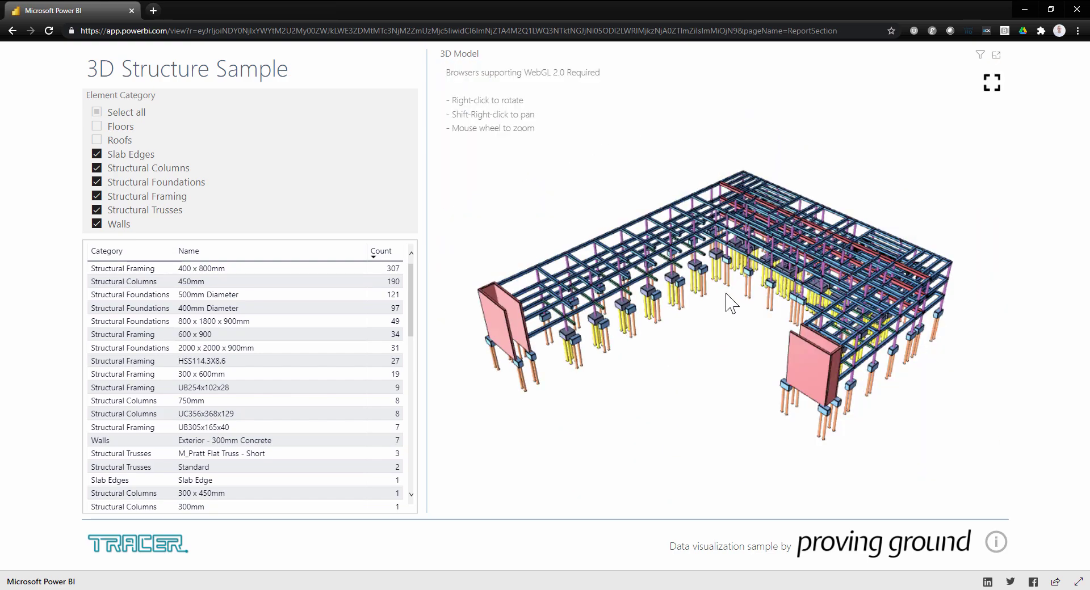
Step: Orbit and zoom the structural model to a diagonal view showing the trusses
drag(682, 310, 857, 340)
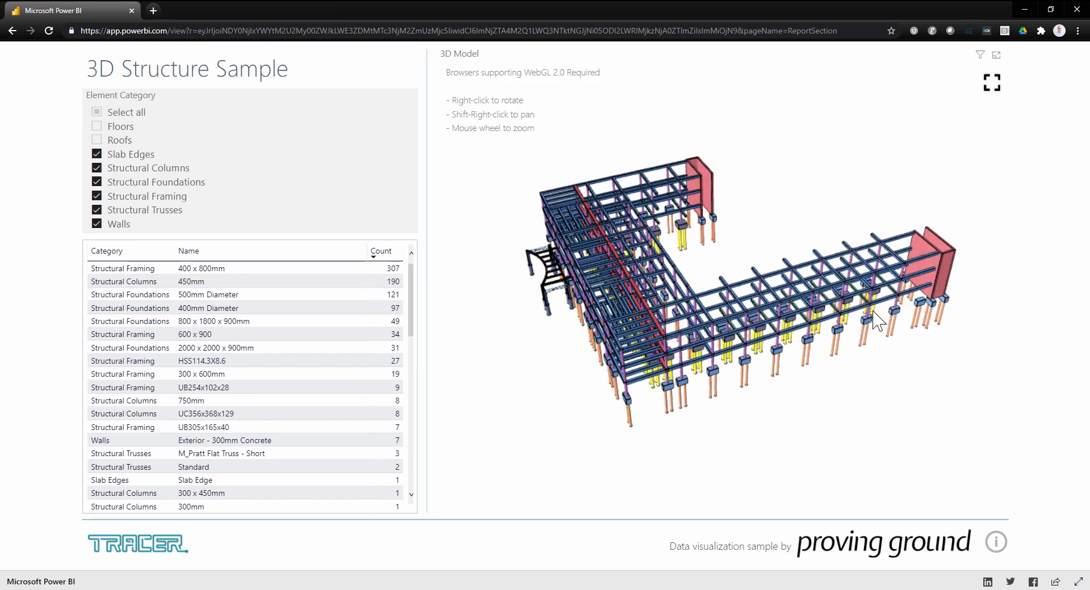
scroll(721, 345, up, 5)
scroll(693, 341, up, 5)
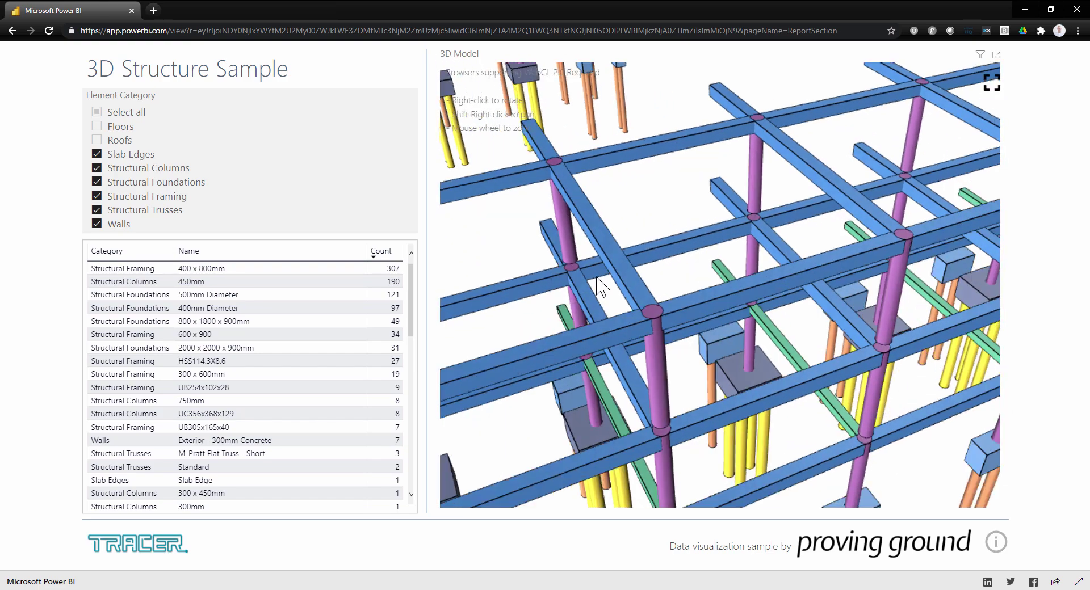
scroll(821, 323, down, 3)
drag(775, 315, 885, 334)
scroll(849, 320, down, 5)
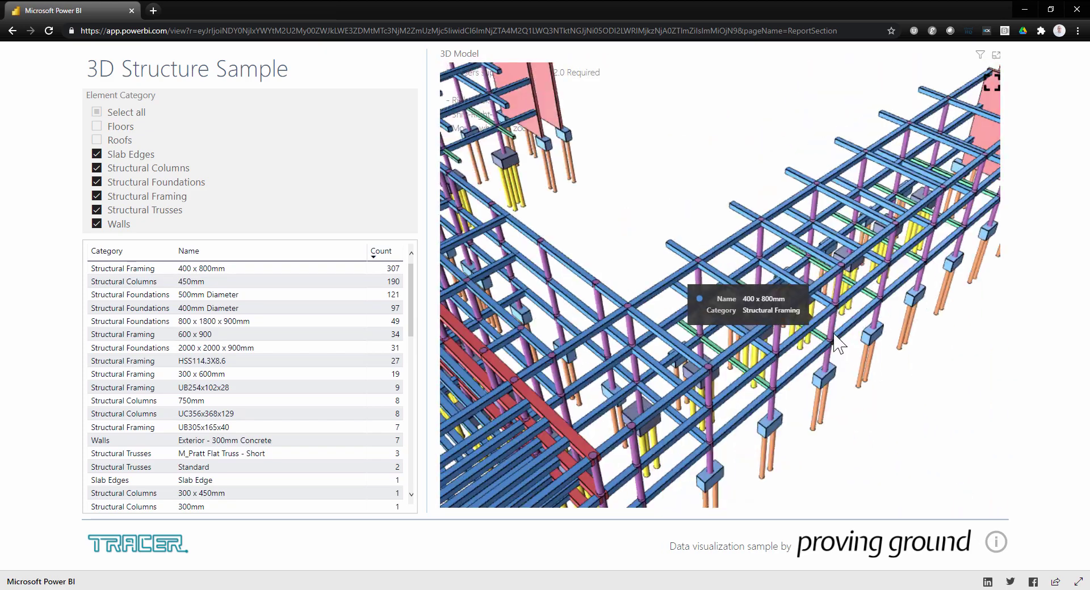
scroll(789, 340, up, 3)
scroll(727, 332, up, 6)
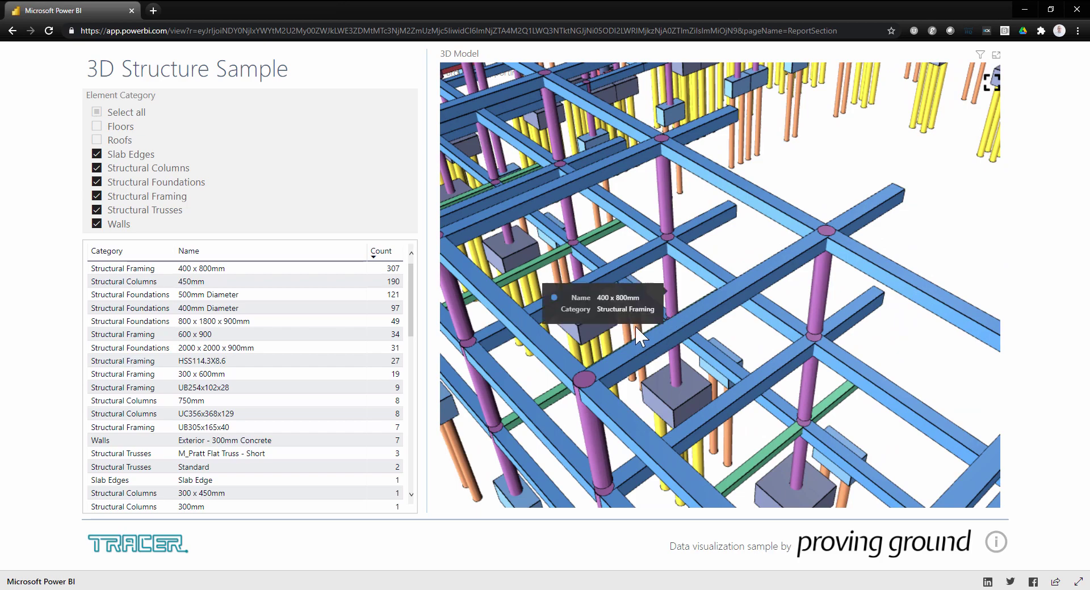
scroll(709, 341, down, 4)
scroll(737, 291, up, 4)
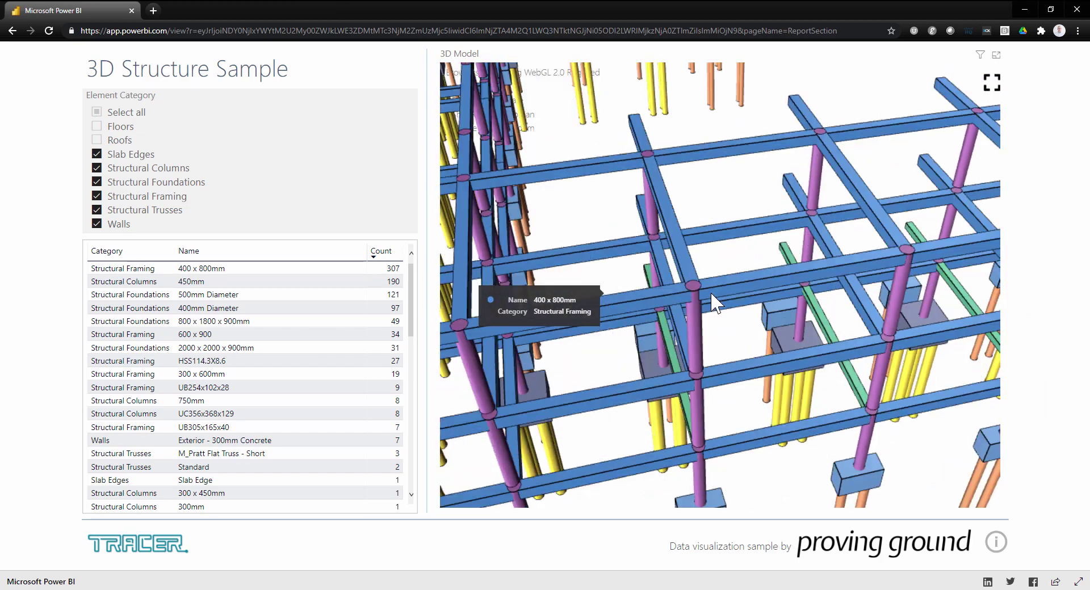
scroll(771, 287, down, 5)
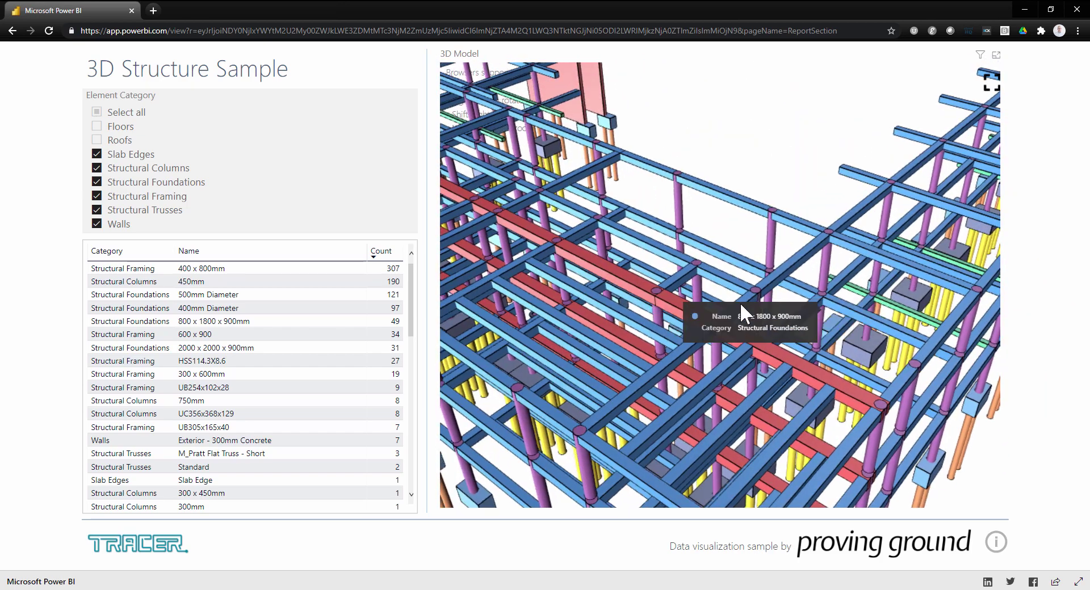
drag(653, 255, 874, 278)
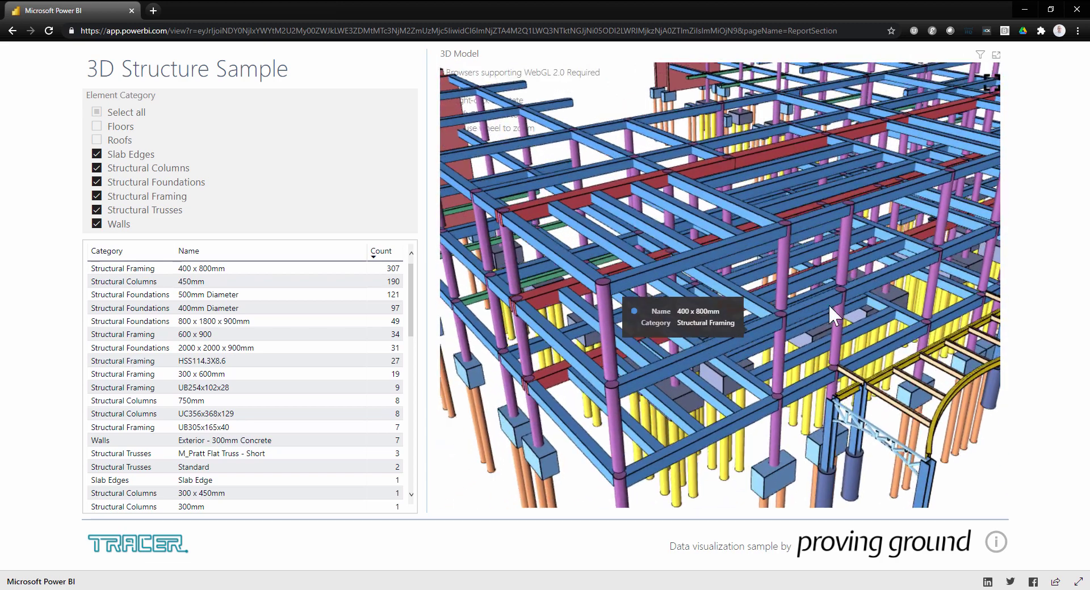
Step: Isolate one 400 x 800mm beam, restore the full model, and orbit the arch to the left
click(677, 362)
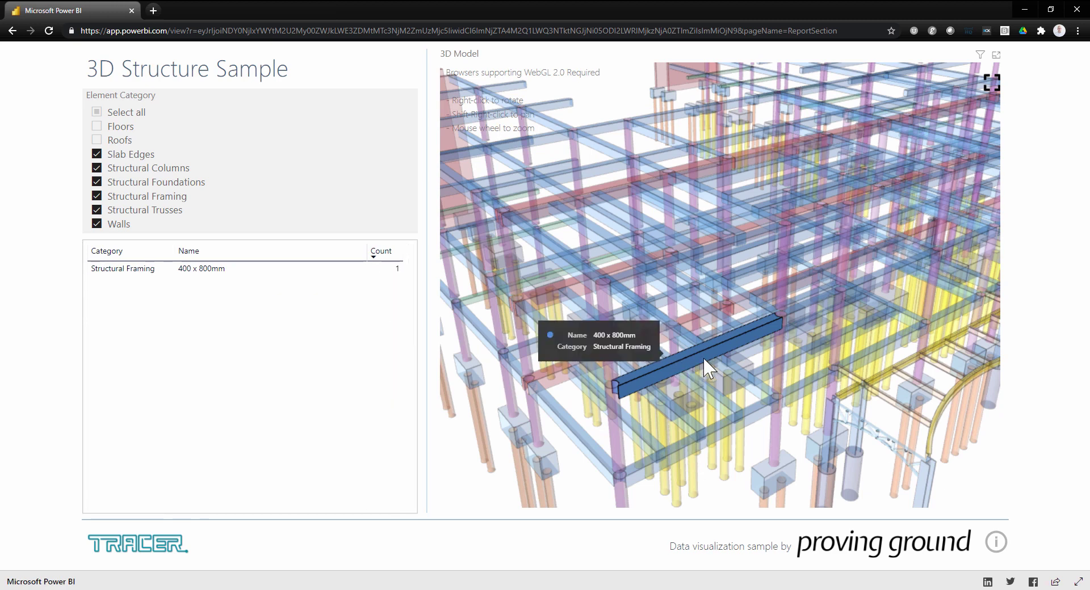
click(702, 356)
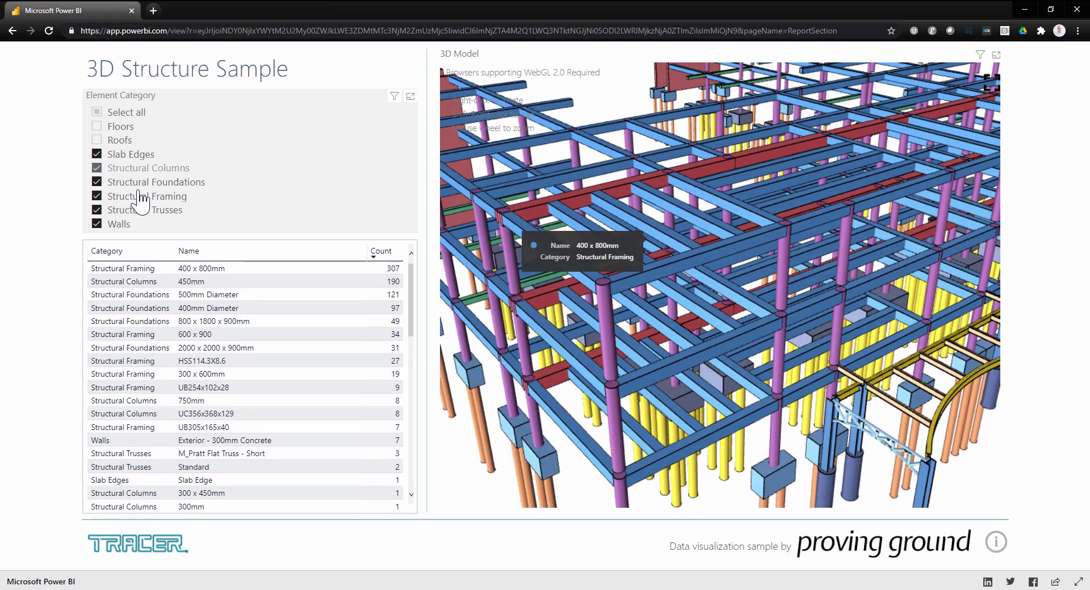
scroll(684, 204, down, 5)
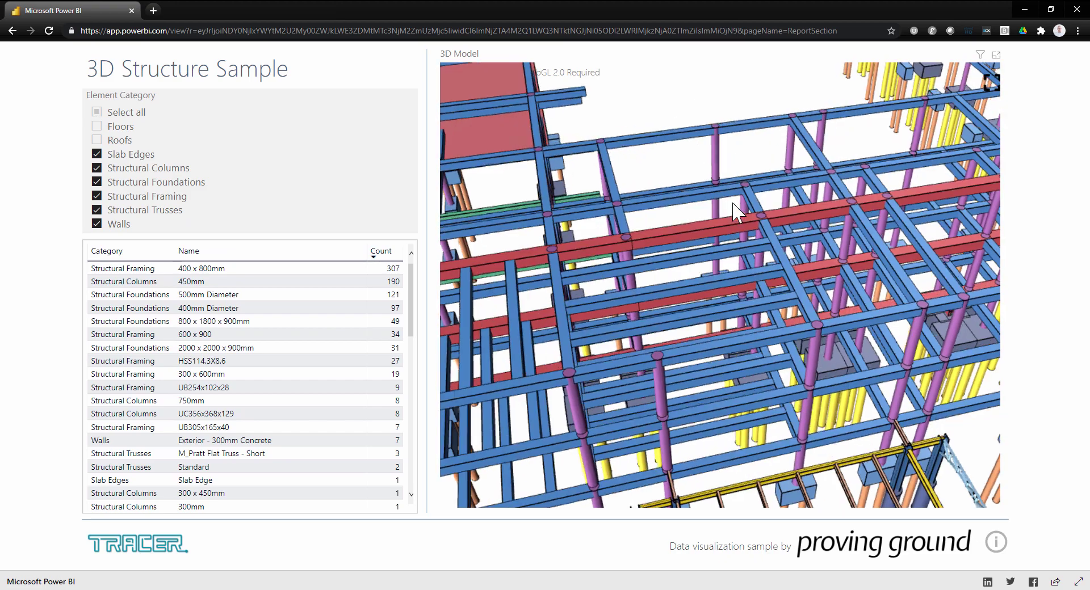
drag(861, 172, 802, 264)
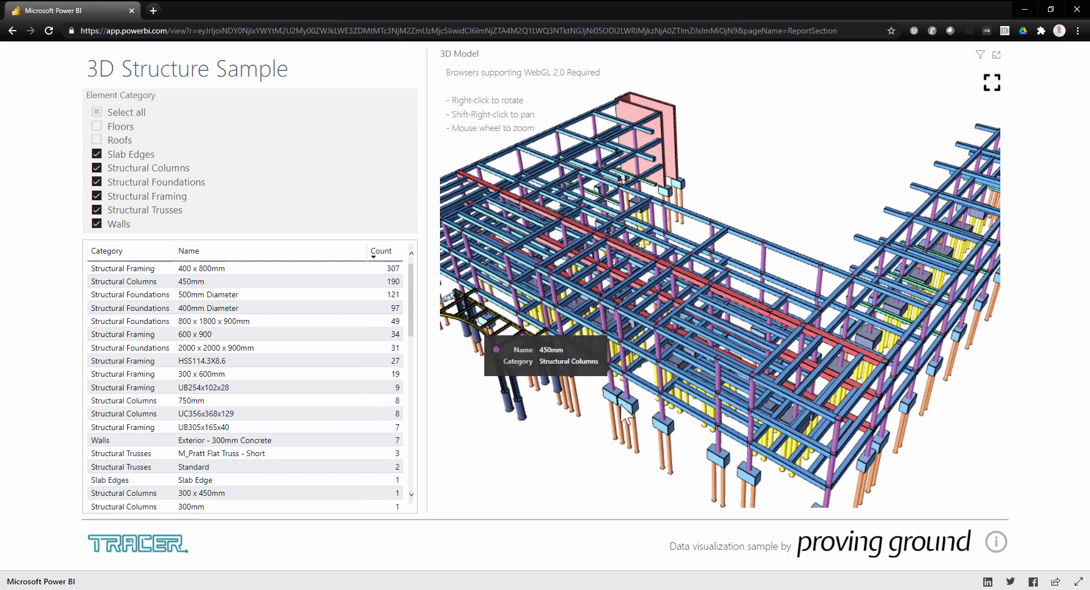
Step: Switch back to the Untitled - Power BI Desktop window from the taskbar
mouse_move(375, 589)
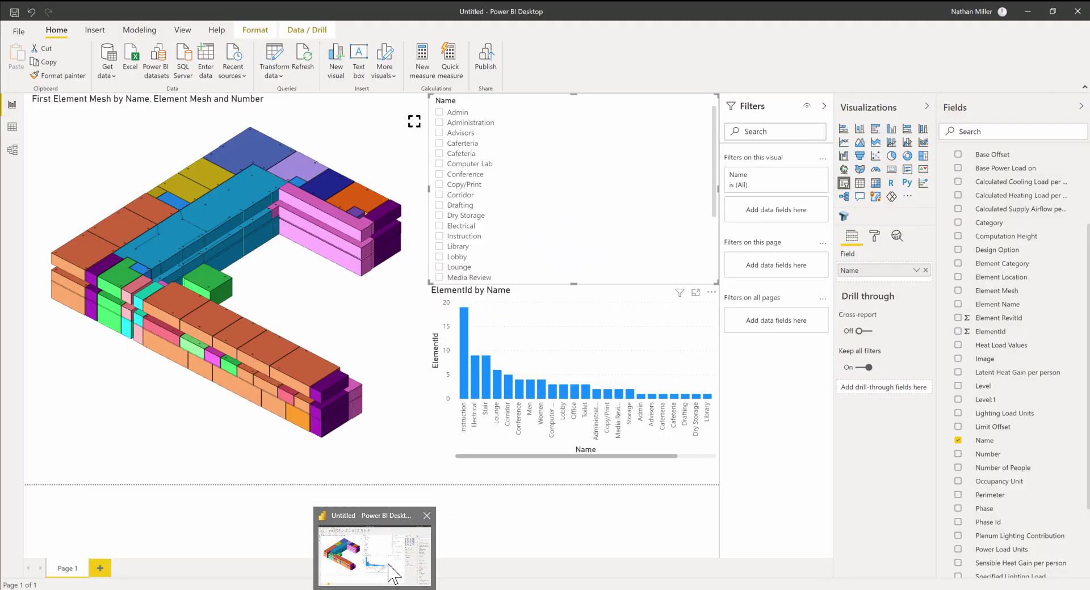
click(392, 576)
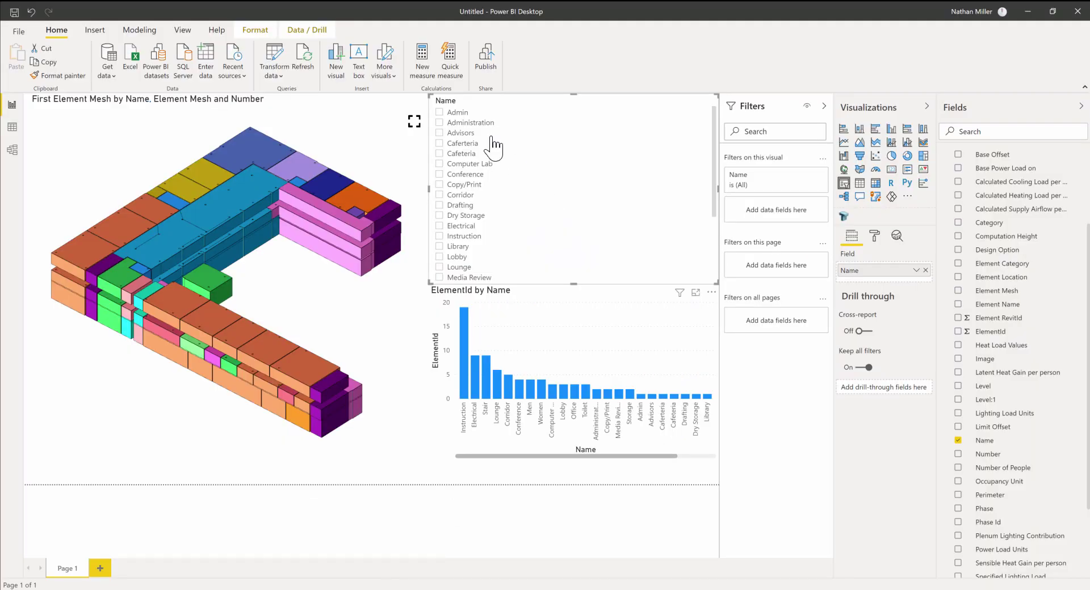